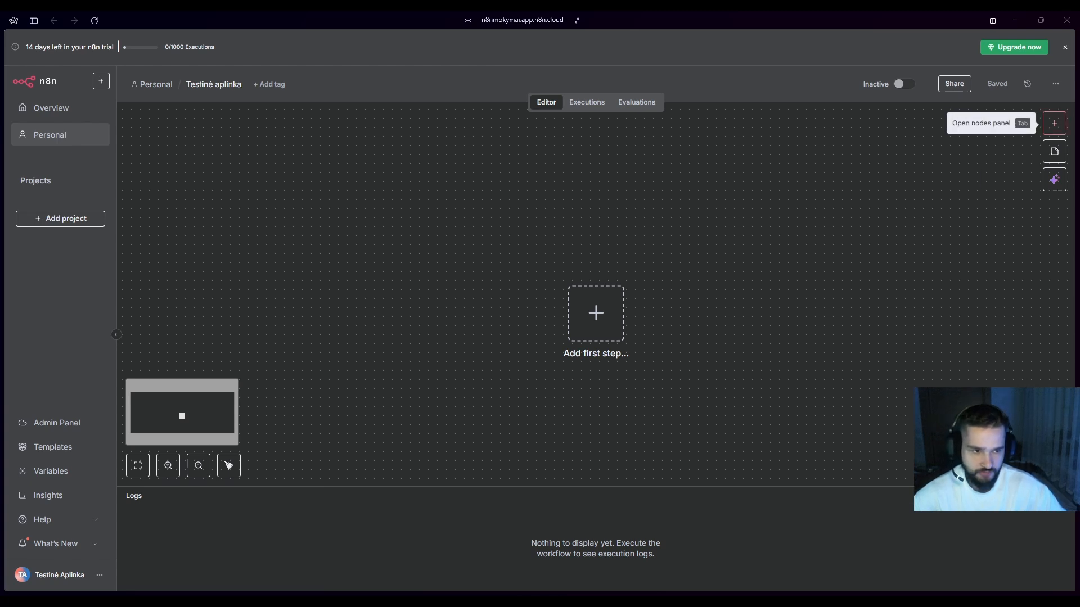
# Add a chat message trigger as the workflow's first node and return to the canvas.
pyautogui.click(1054, 122)
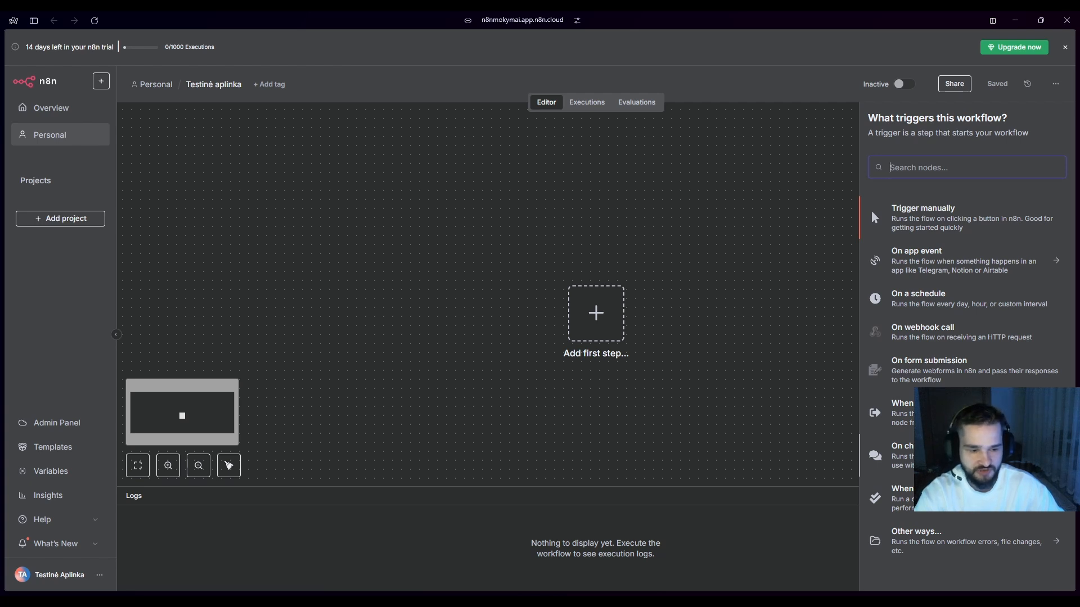
pyautogui.click(928, 456)
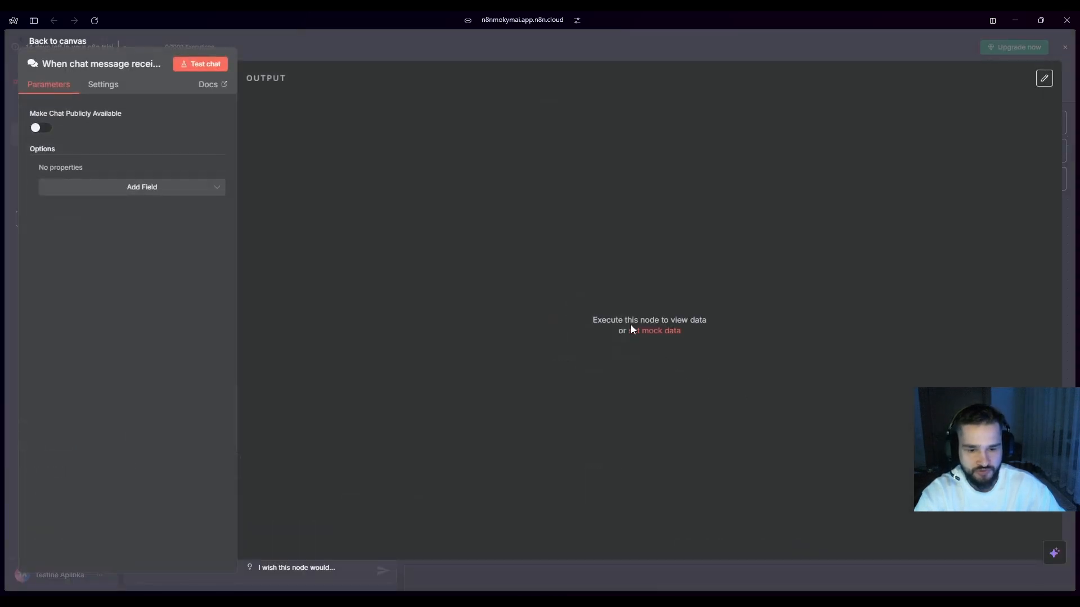
pyautogui.click(355, 52)
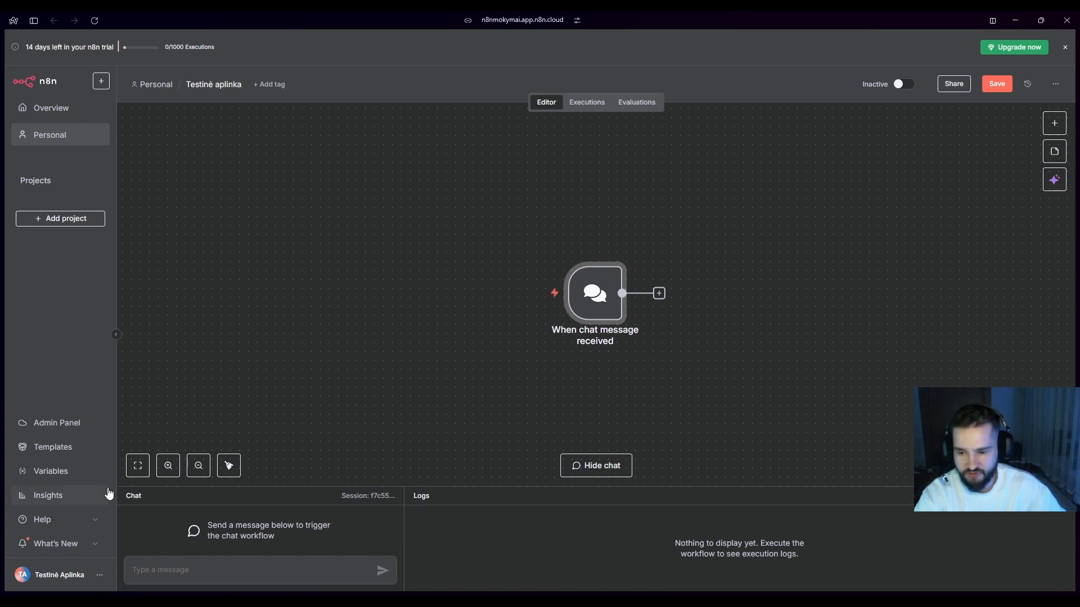
pyautogui.click(182, 569)
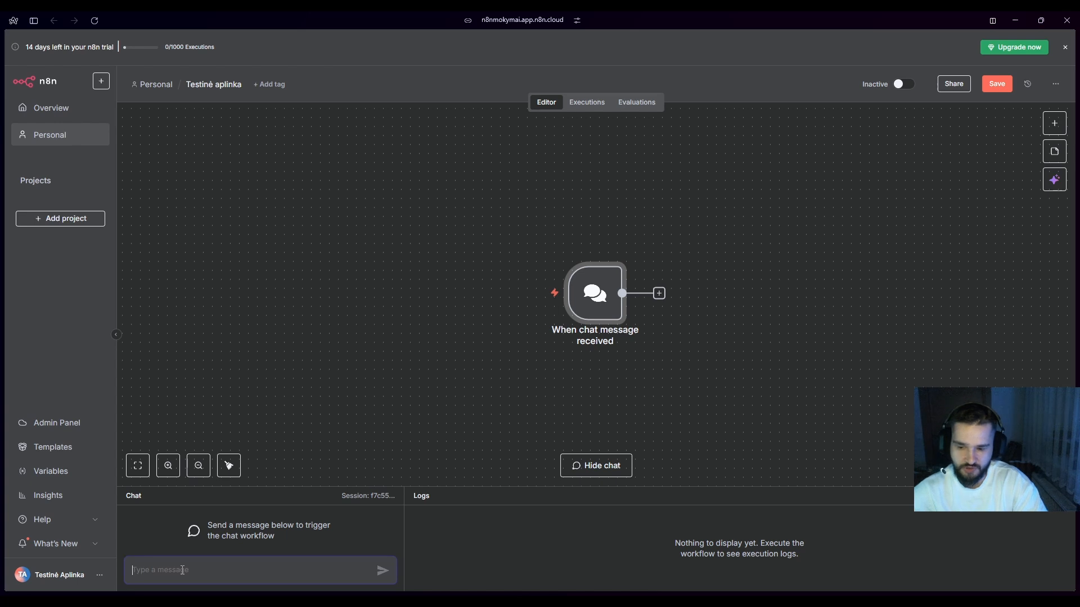
pyautogui.write('H')
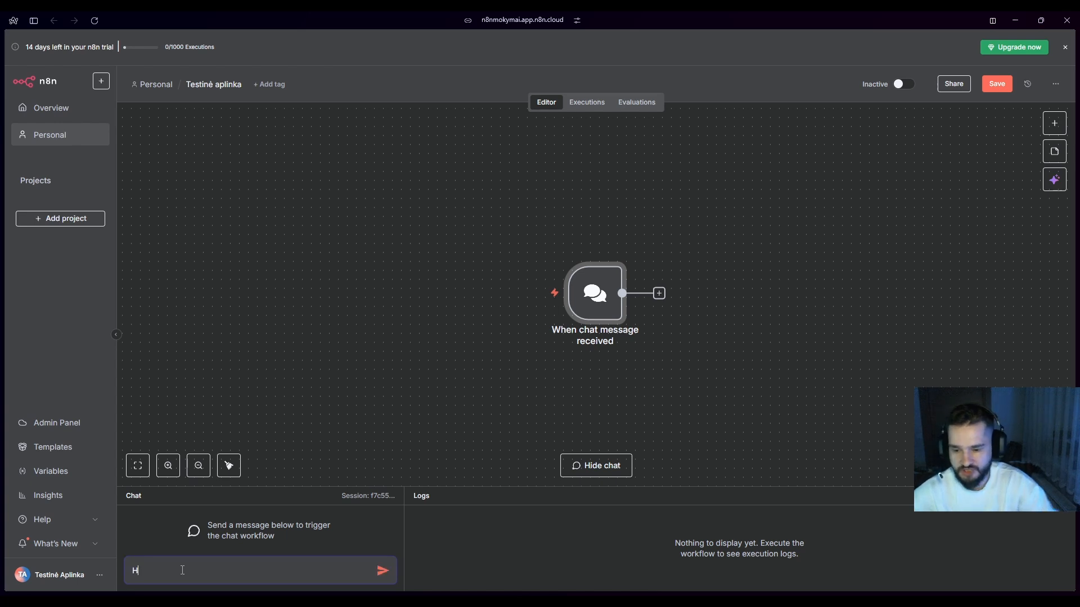
pyautogui.press('BackSpace')
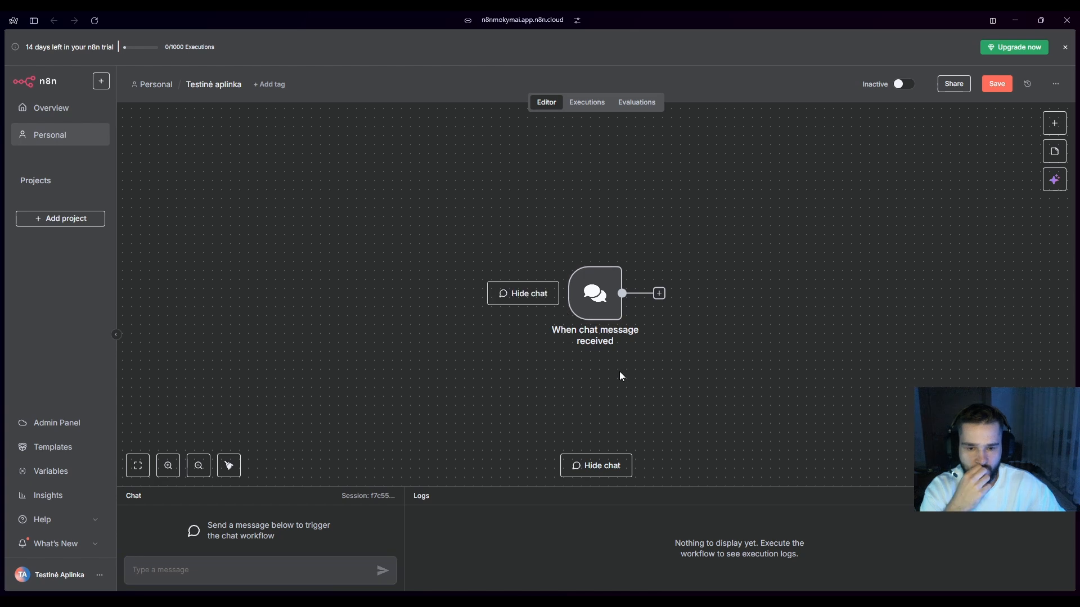
pyautogui.click(593, 299)
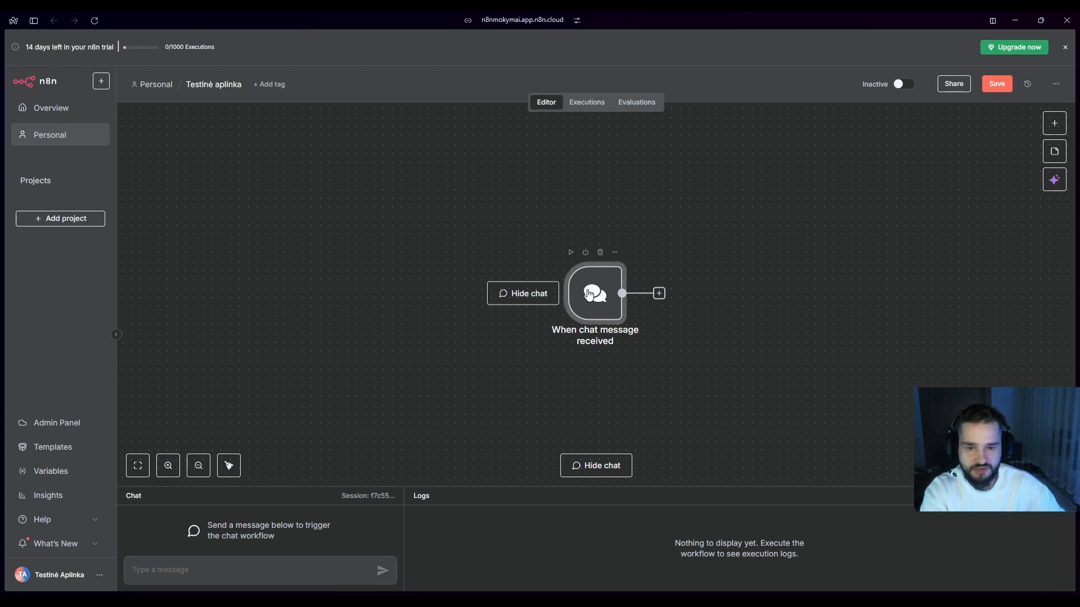
pyautogui.click(615, 254)
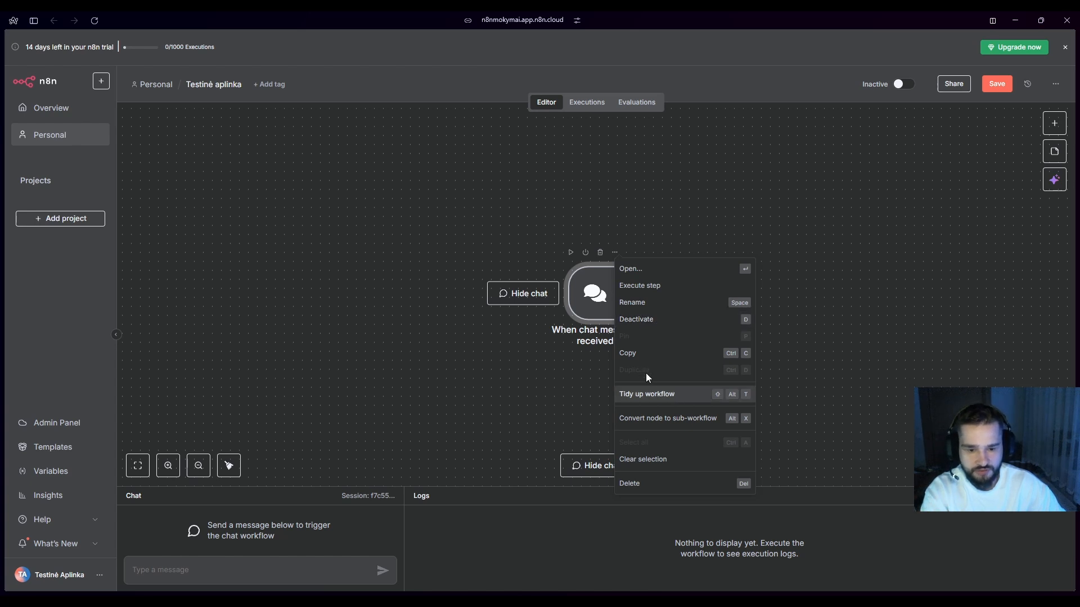
pyautogui.click(571, 381)
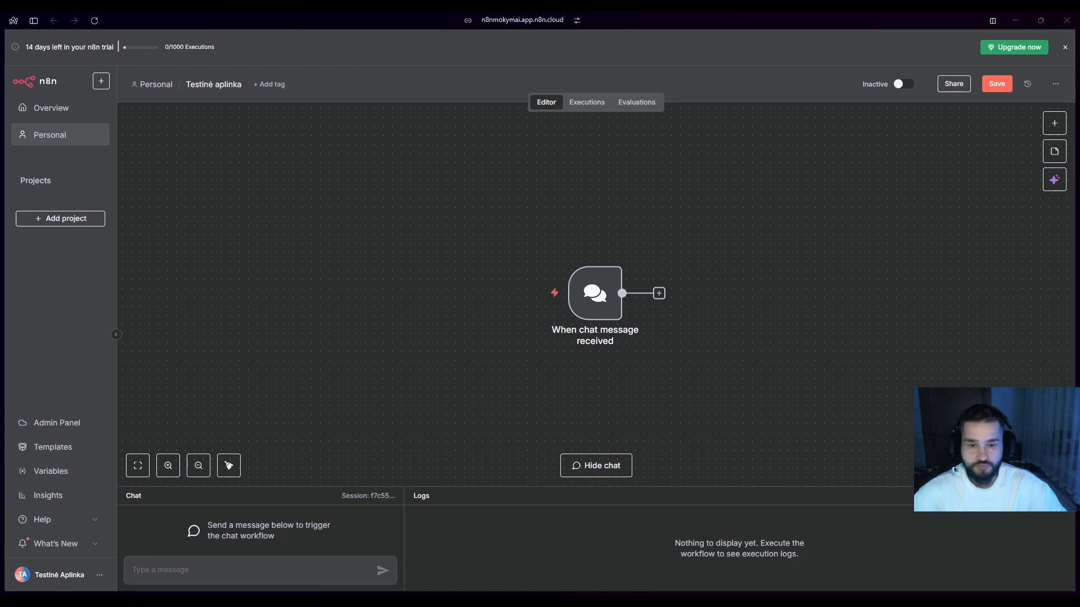
# Shift the chat trigger node slightly up and left on the canvas and enter "Labas" as the unsent chat message.
pyautogui.moveTo(595, 298); pyautogui.dragTo(574, 287)
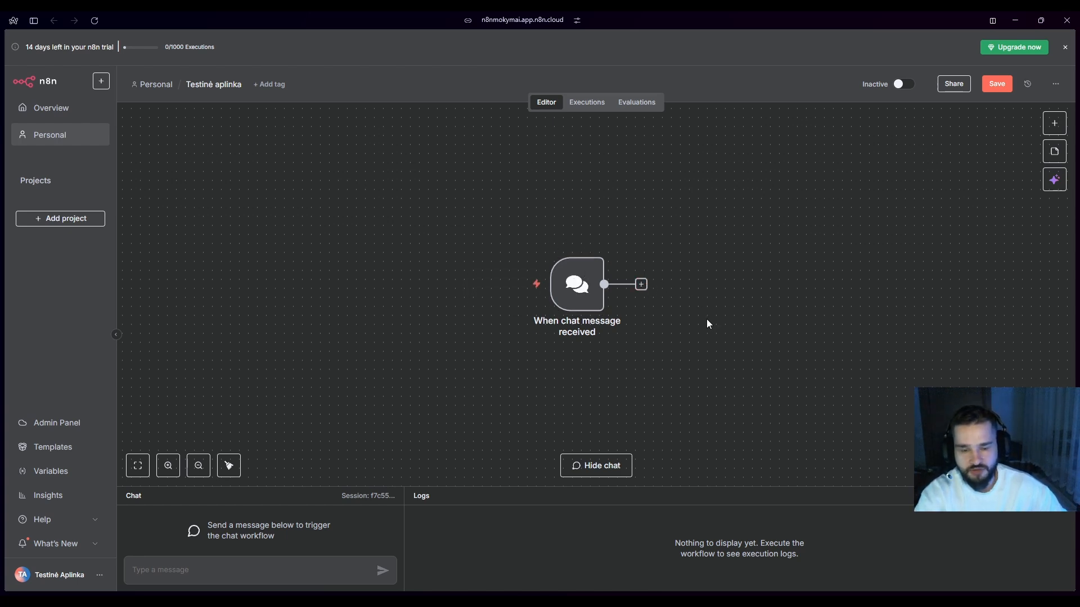
pyautogui.click(220, 562)
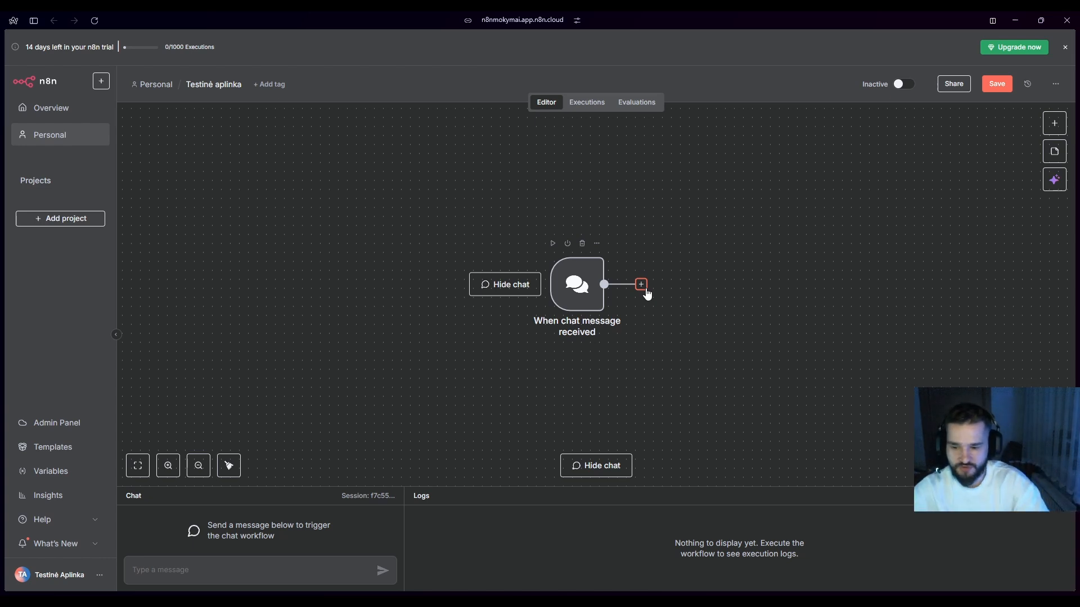
pyautogui.click(193, 571)
pyautogui.write('sd')
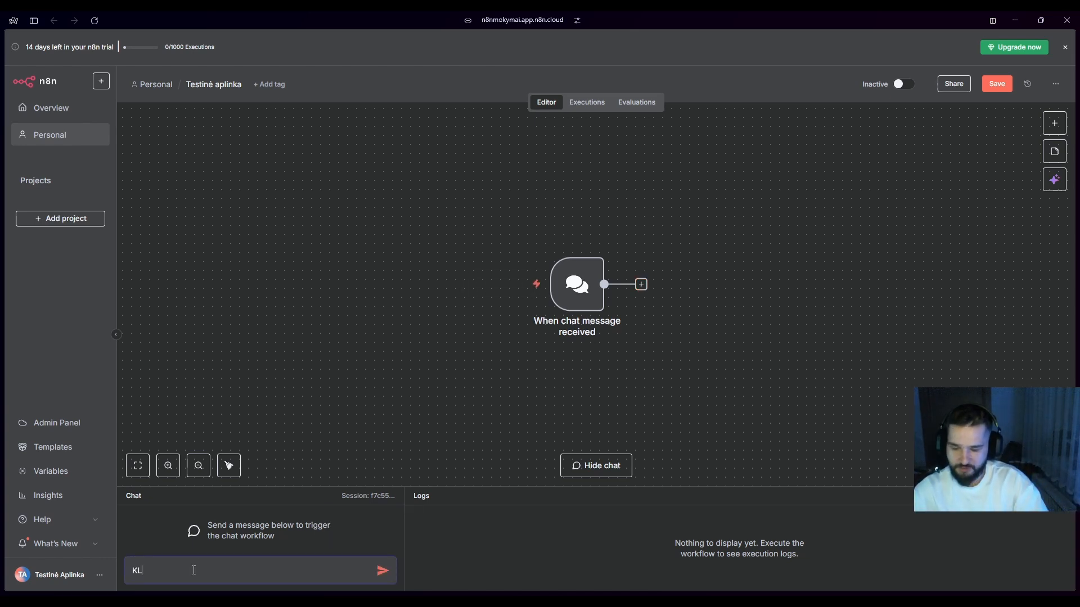
pyautogui.press('BackSpace')
pyautogui.press('BackSpace')
pyautogui.write('Labas')
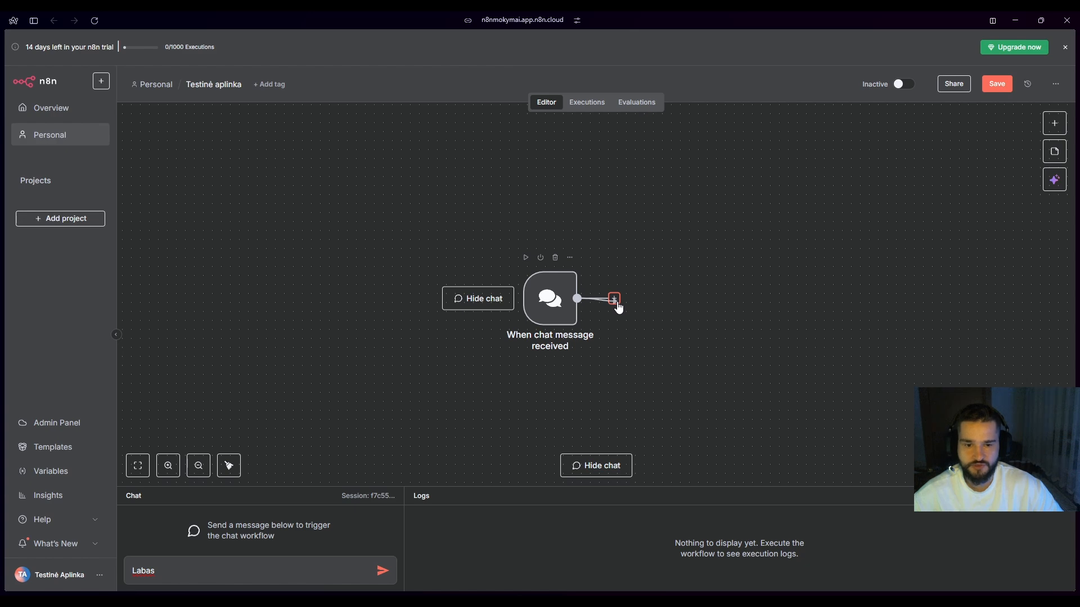
# Browse the app action nodes that can follow the chat trigger and return to the node categories.
pyautogui.click(615, 300)
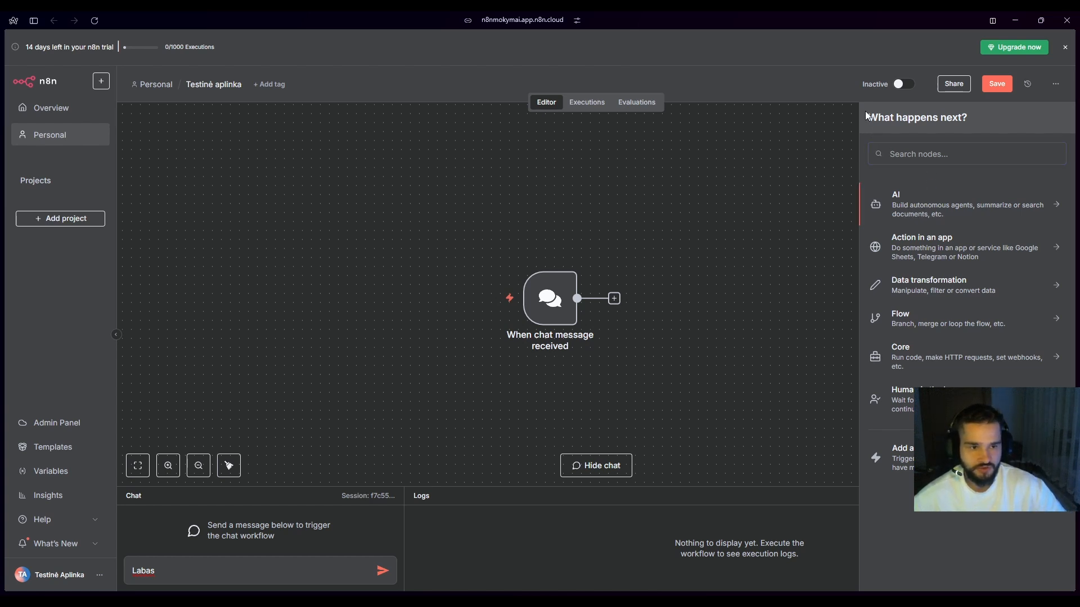
pyautogui.moveTo(865, 111); pyautogui.dragTo(975, 120)
pyautogui.click(975, 120)
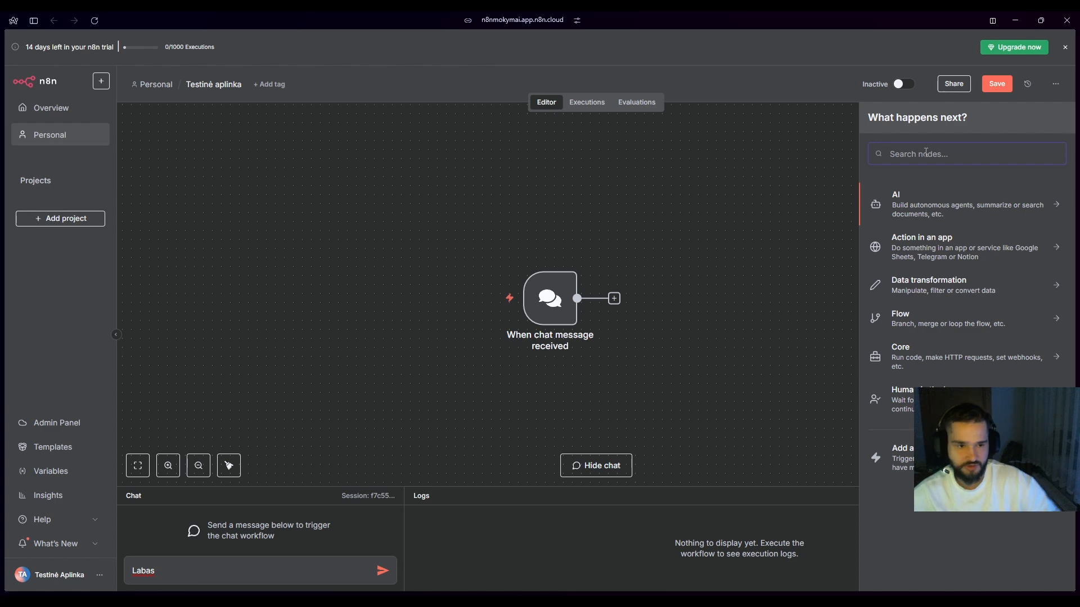
pyautogui.click(956, 239)
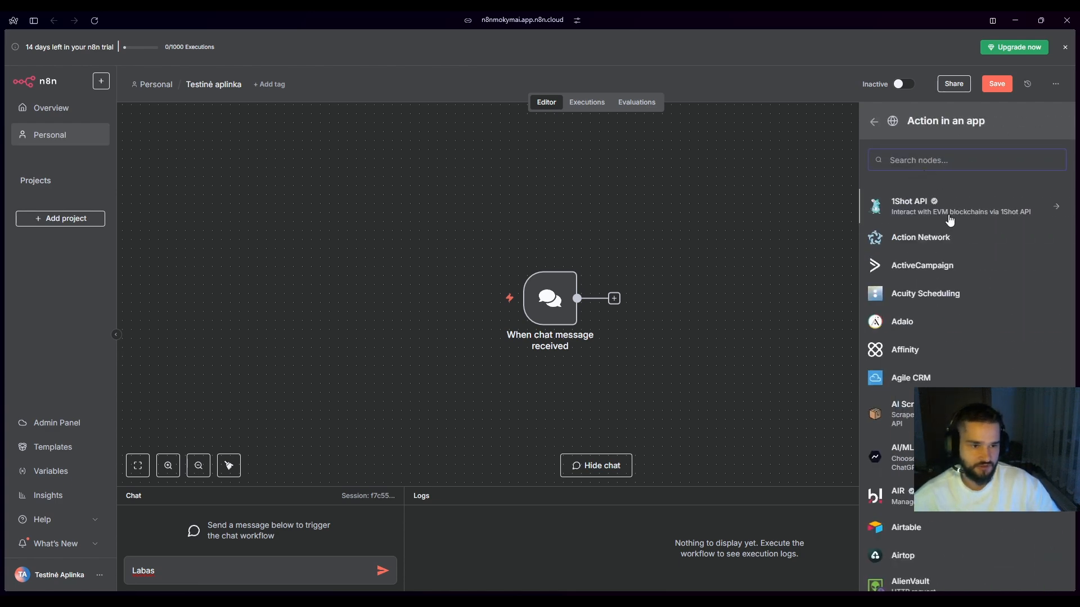
pyautogui.scroll(-20, 956, 247)
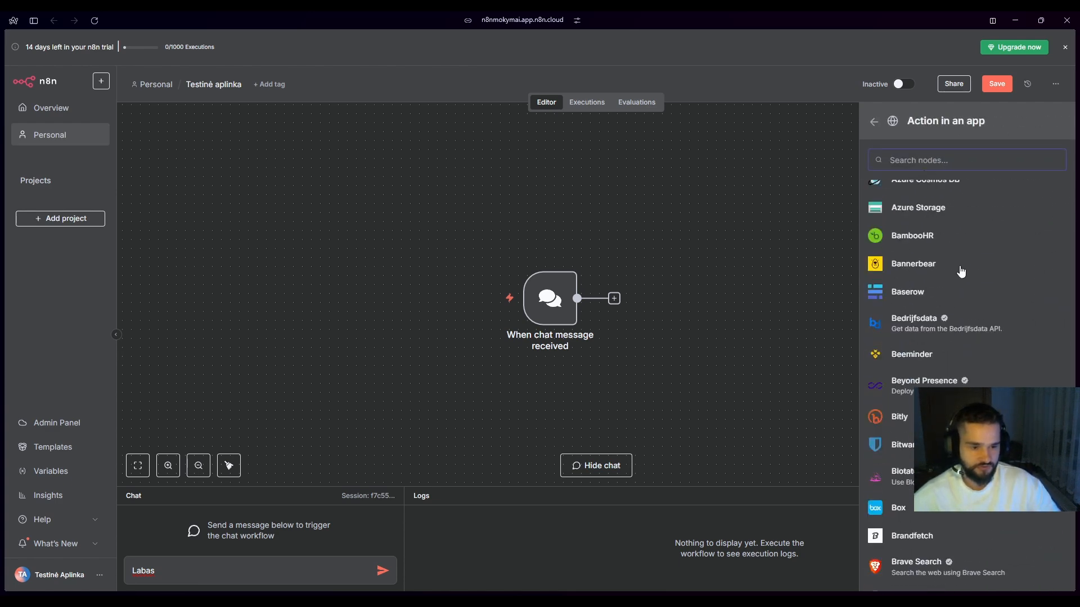
pyautogui.scroll(-10, 961, 272)
pyautogui.click(873, 121)
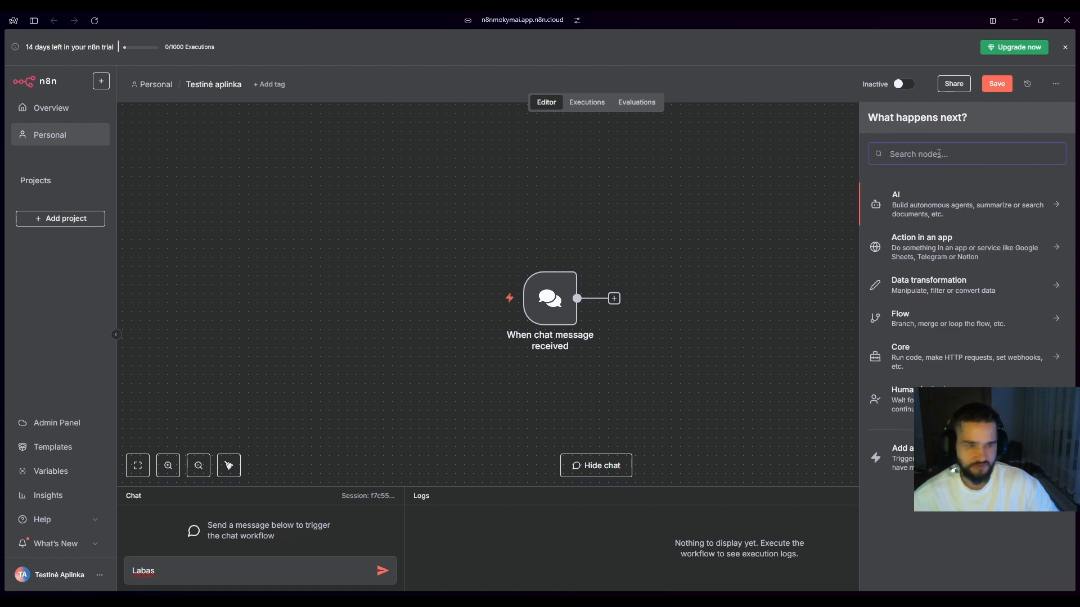
# Add a Gmail "Send a message" node after the chat trigger and return to the canvas.
pyautogui.write('Gmai')
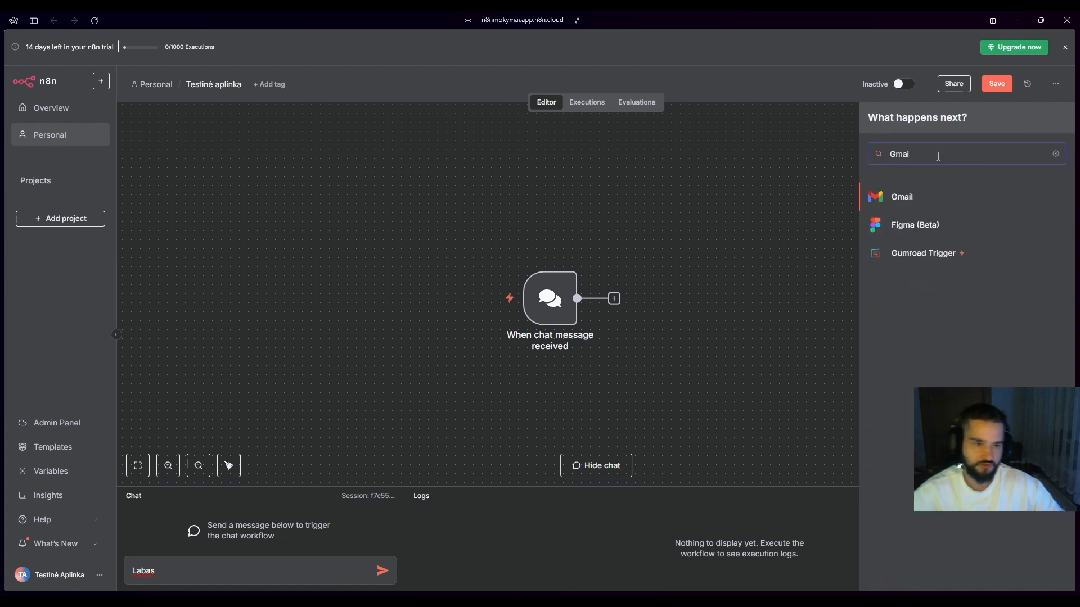
pyautogui.click(907, 198)
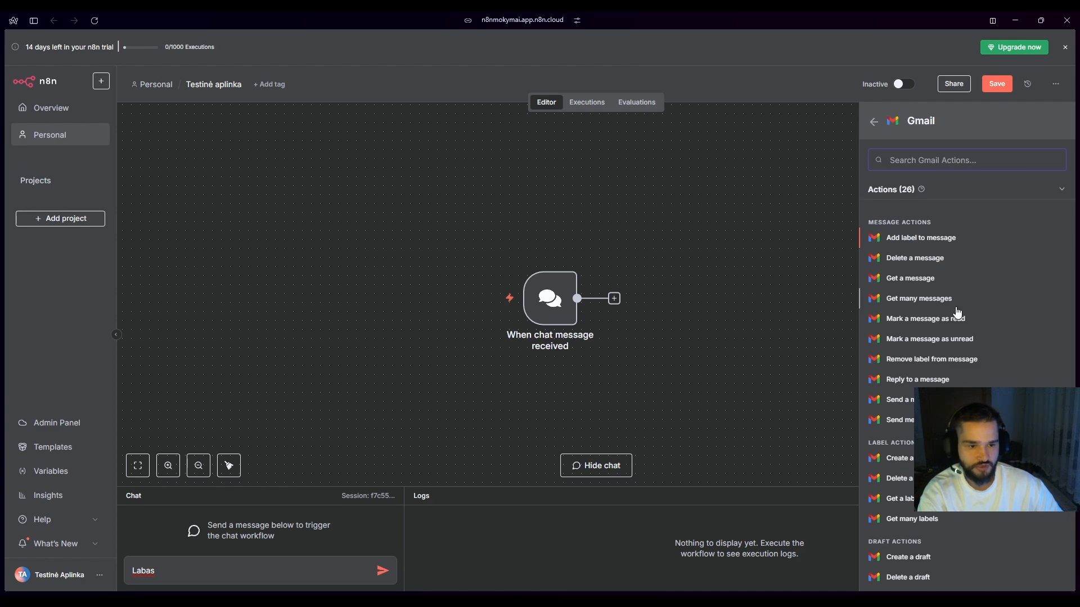
pyautogui.click(905, 402)
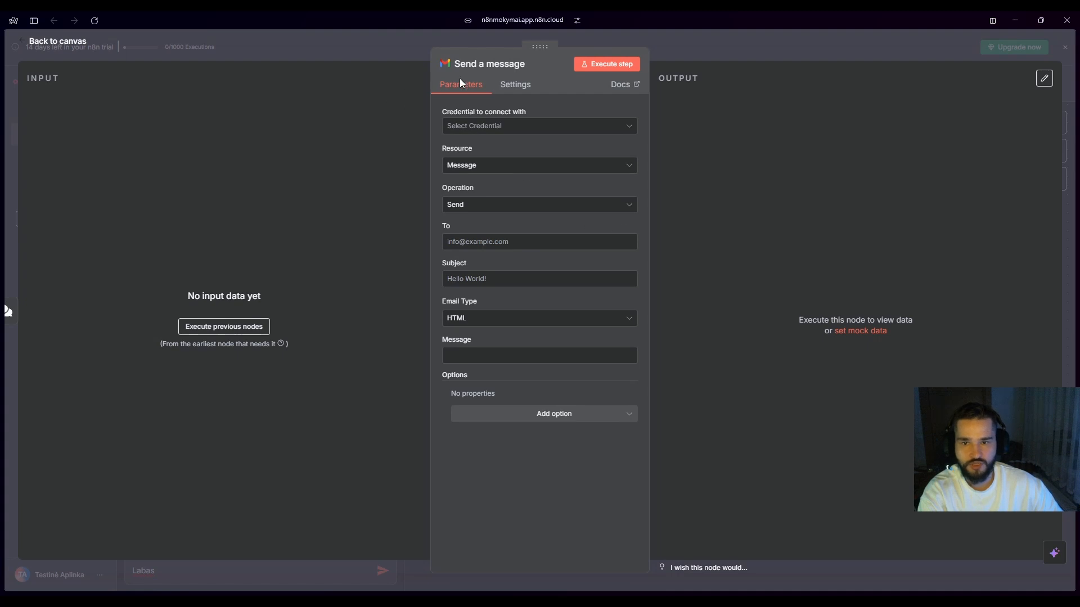
pyautogui.click(410, 44)
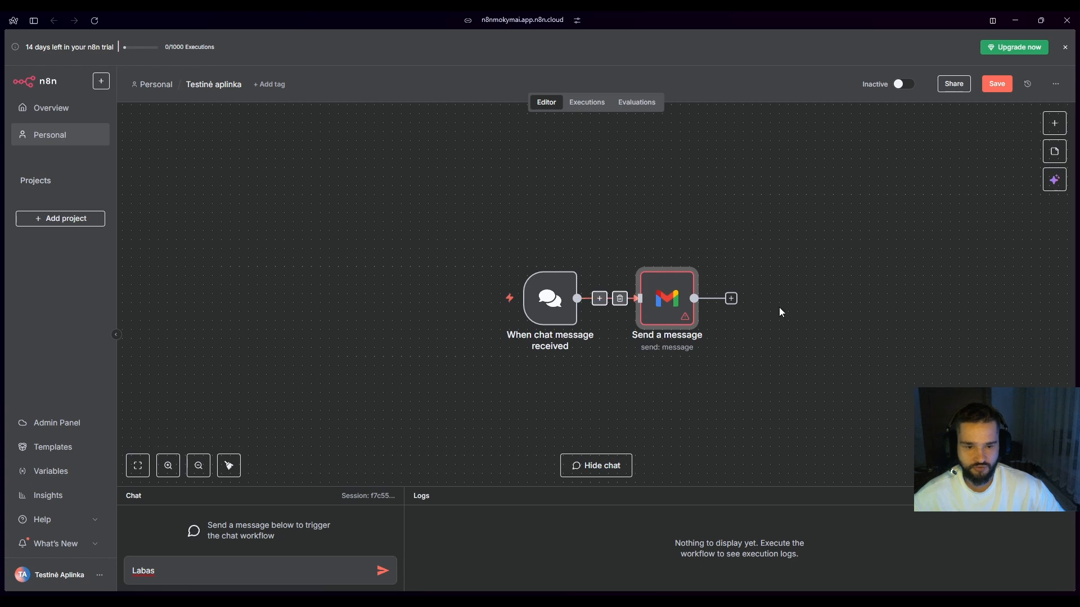
# Remove the connection between the chat trigger and the Gmail node, and delete the Gmail node.
pyautogui.moveTo(674, 310); pyautogui.dragTo(696, 248)
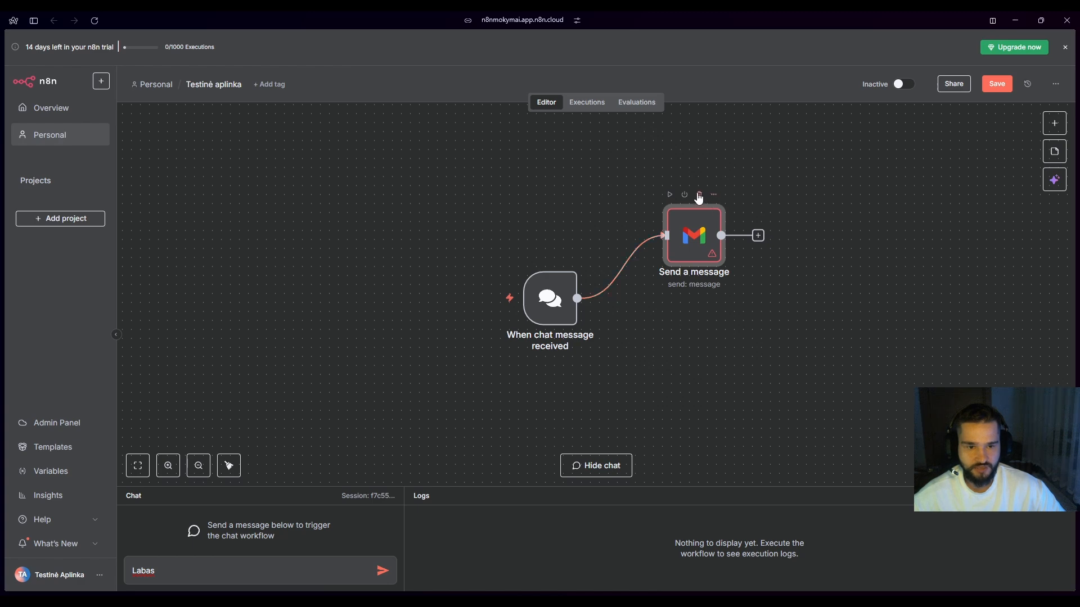
pyautogui.moveTo(631, 257)
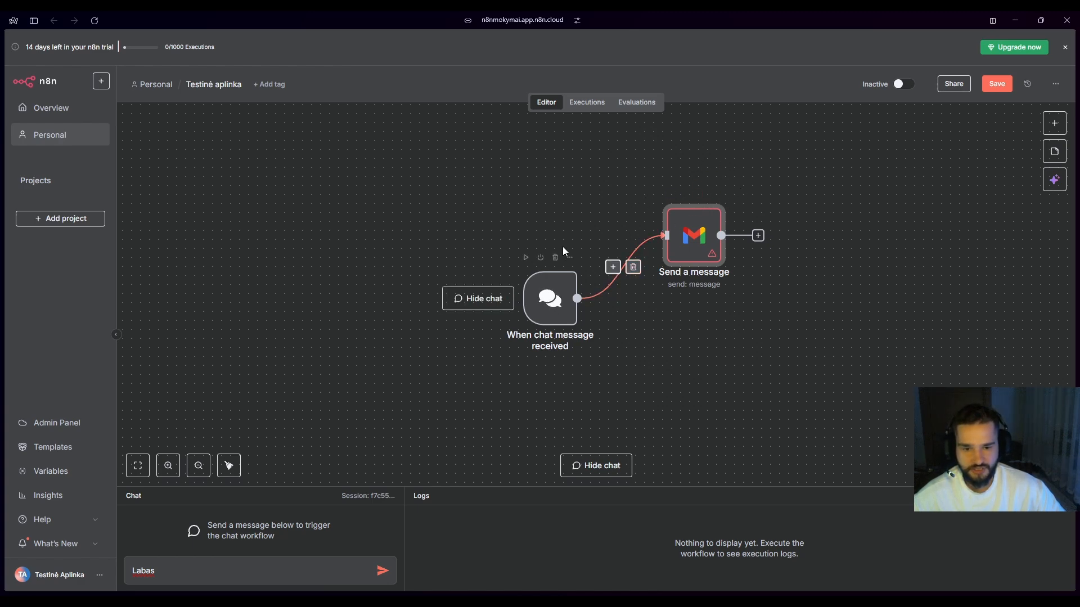
pyautogui.click(633, 268)
pyautogui.moveTo(697, 239); pyautogui.dragTo(693, 313)
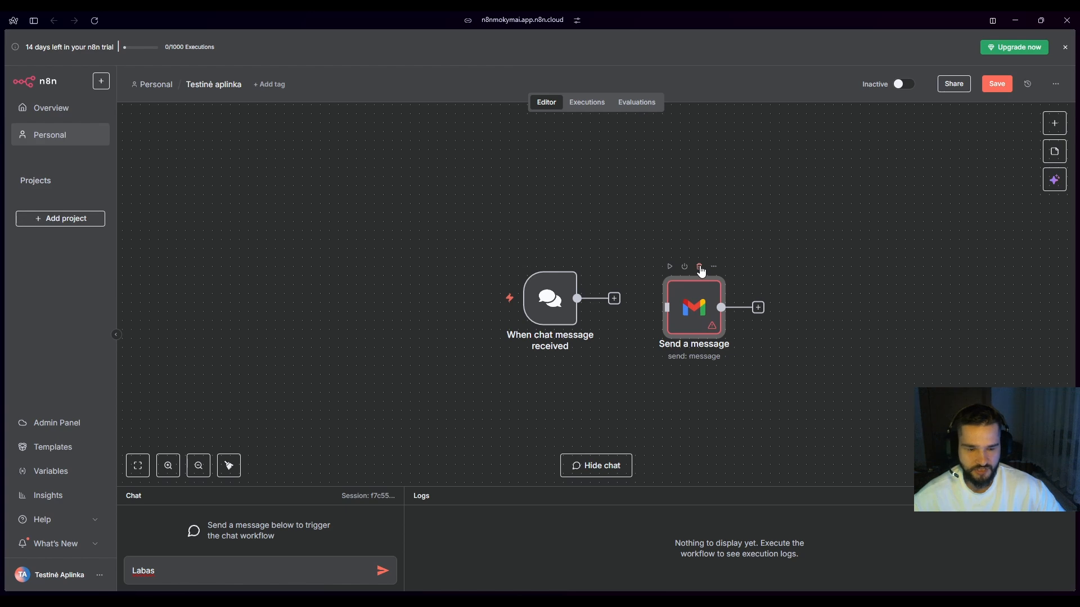
pyautogui.click(699, 267)
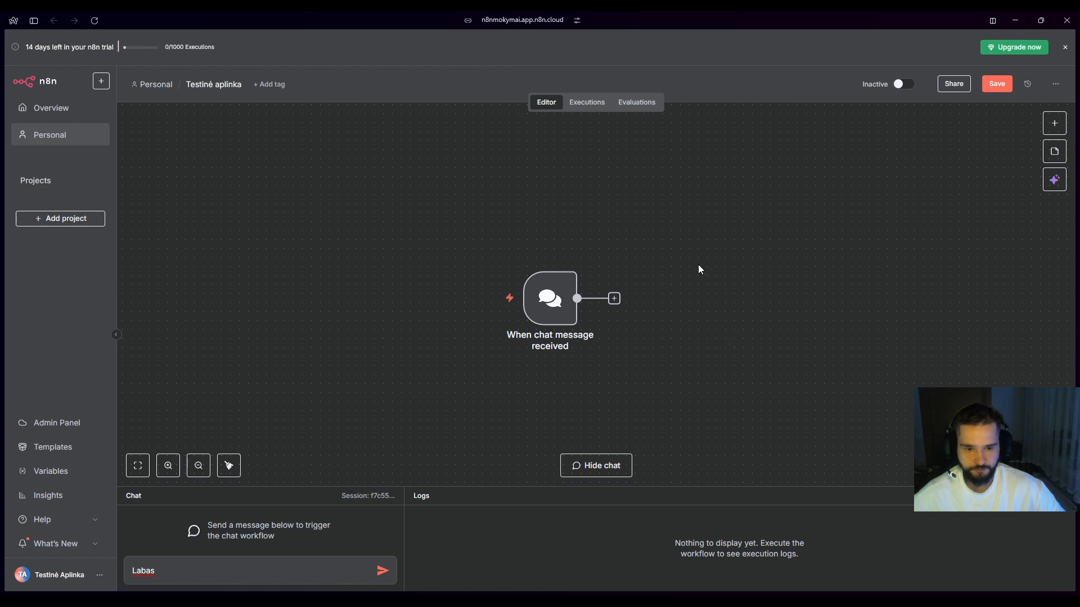
# Look through the data transformation nodes available after the chat trigger and return to the node categories.
pyautogui.click(614, 299)
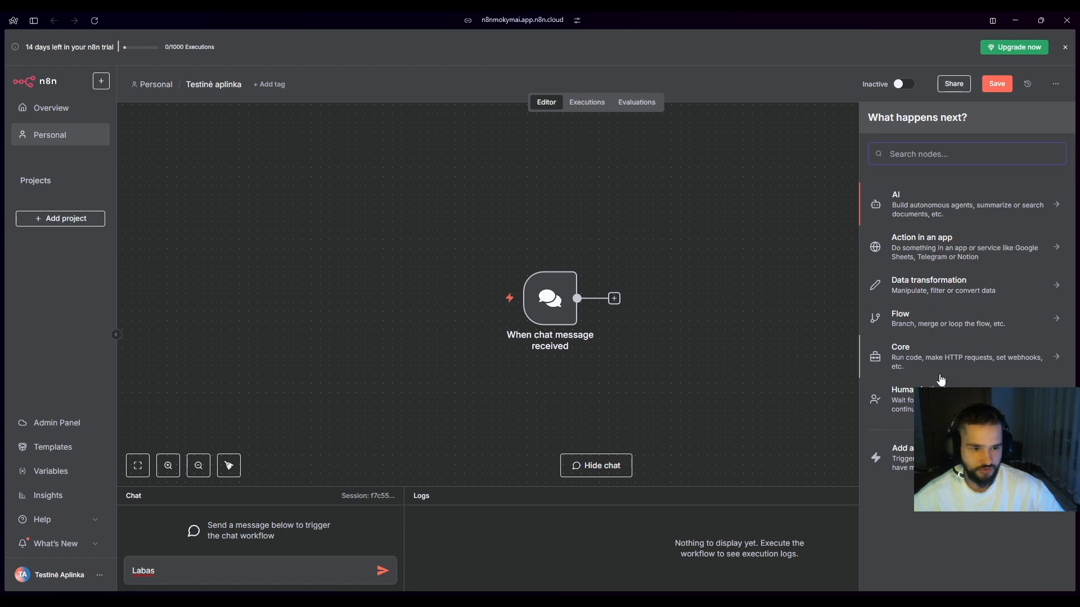
pyautogui.click(925, 289)
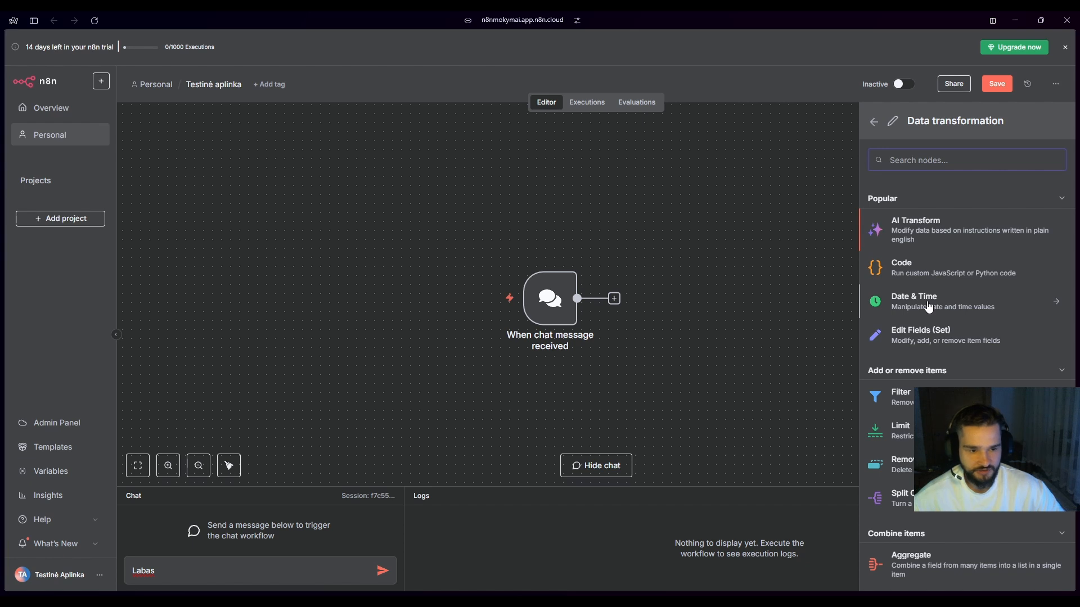
pyautogui.scroll(-7, 931, 321)
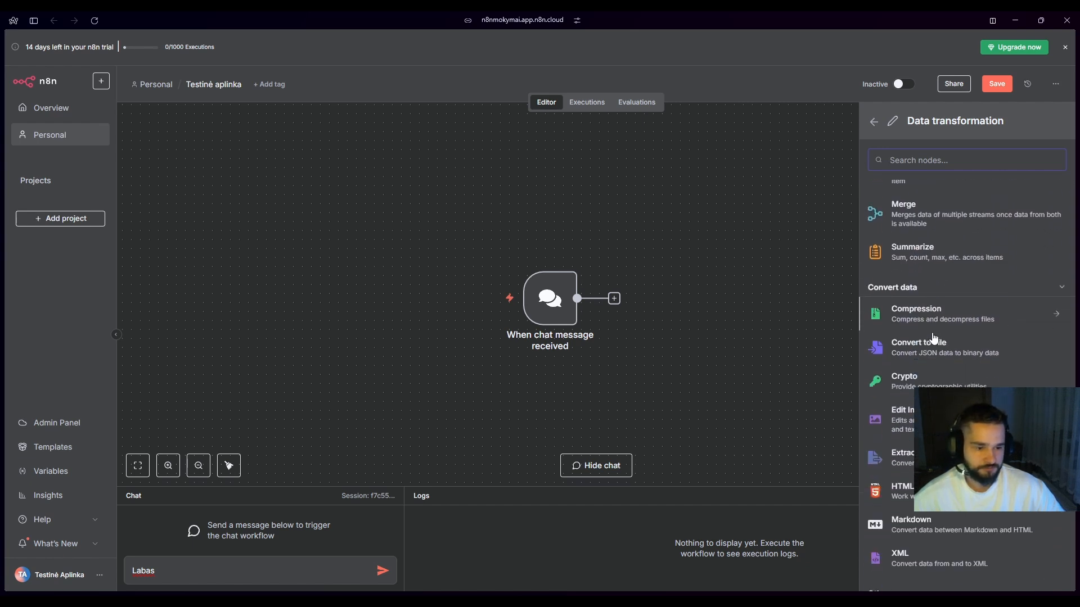
pyautogui.scroll(-1, 933, 340)
pyautogui.scroll(3, 922, 366)
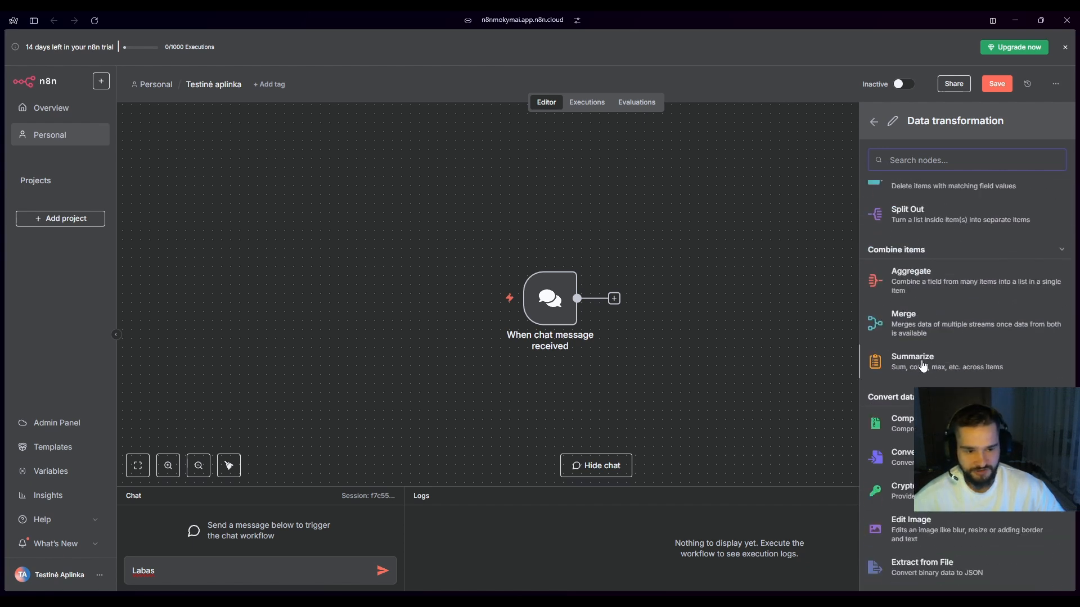
pyautogui.scroll(1, 922, 366)
pyautogui.scroll(4, 894, 338)
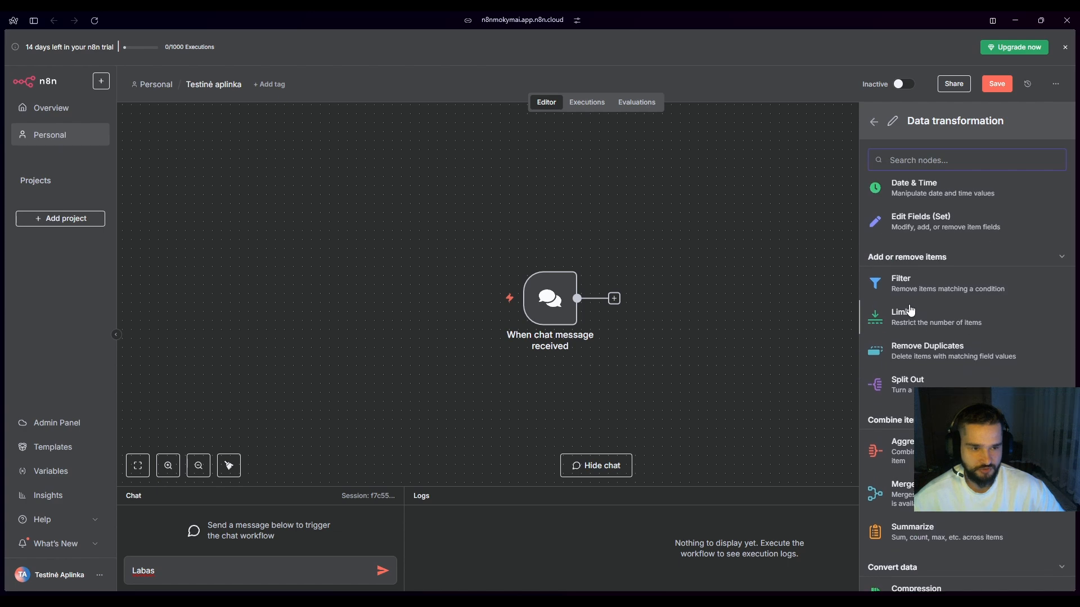
pyautogui.click(873, 124)
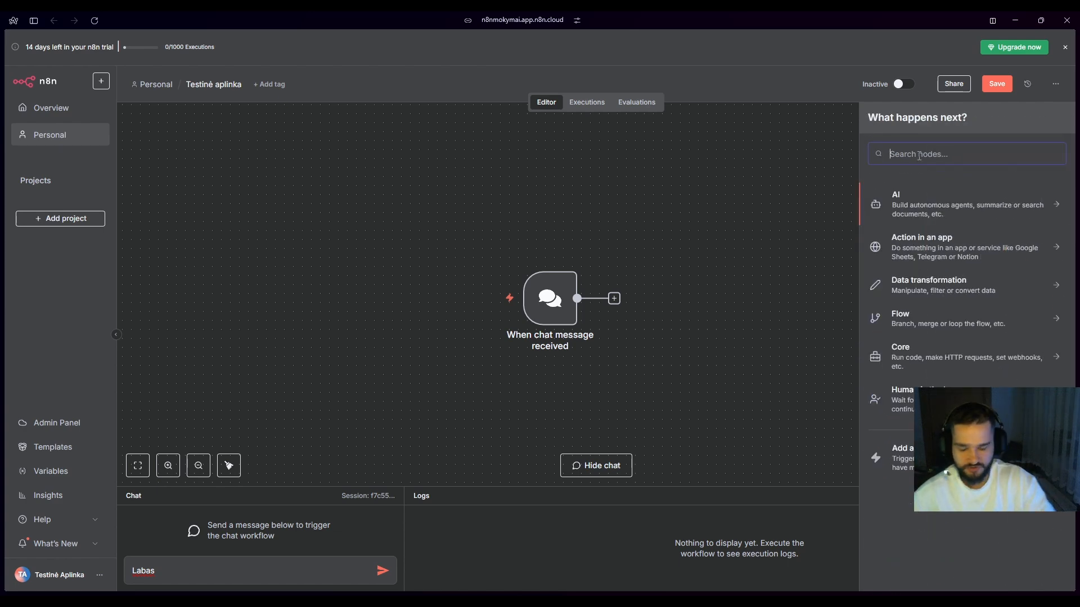
# Search the nodes for "data", add the Customer Datastore (n8n training) "Get All People" node after the chat trigger, and return to the canvas.
pyautogui.write('datat')
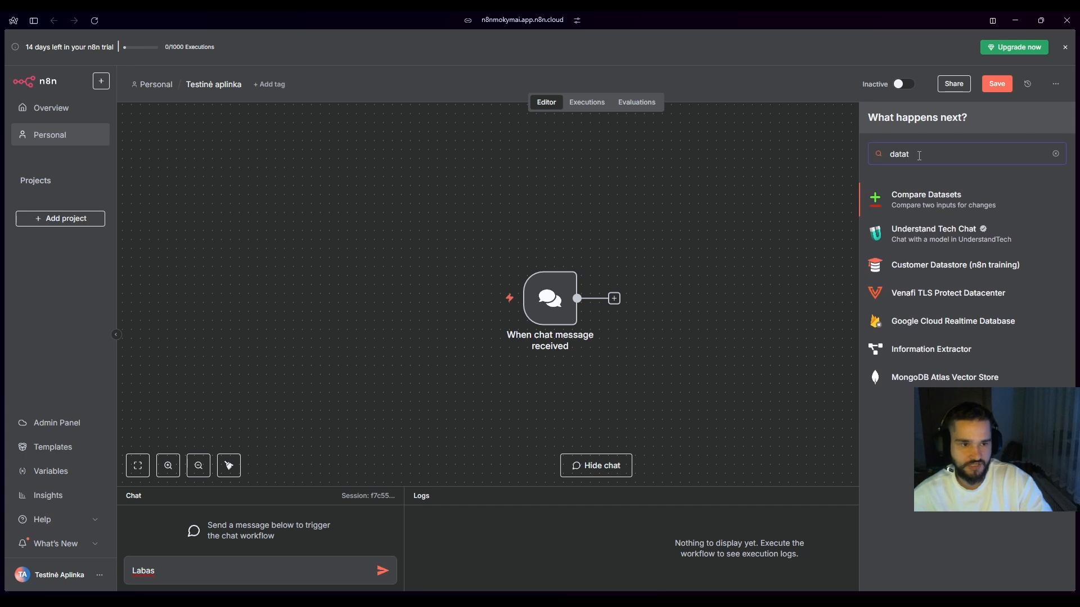
pyautogui.press('BackSpace')
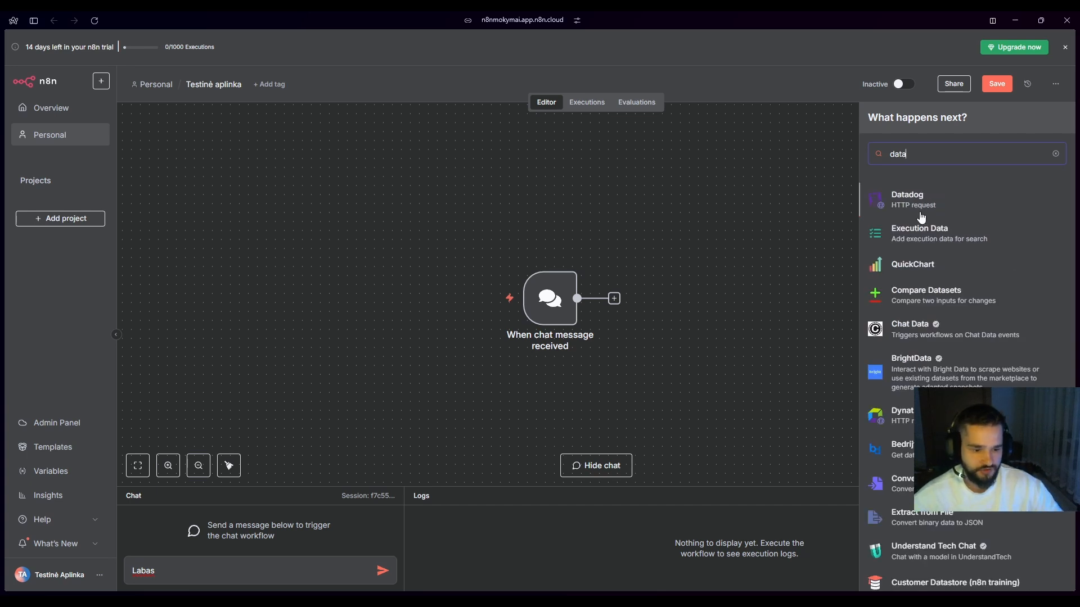
pyautogui.scroll(-3, 921, 217)
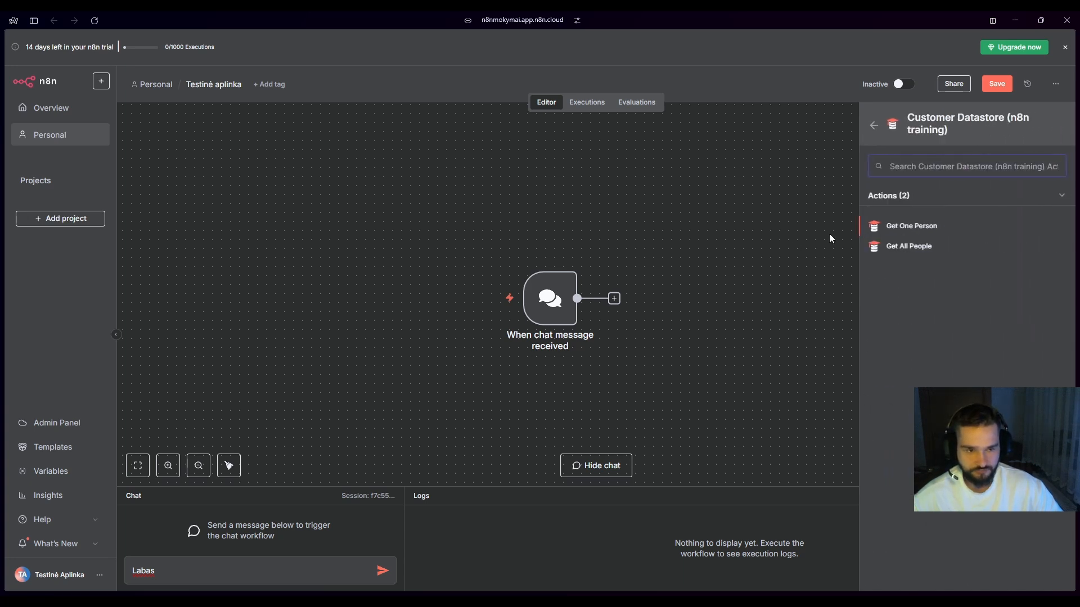
pyautogui.click(909, 247)
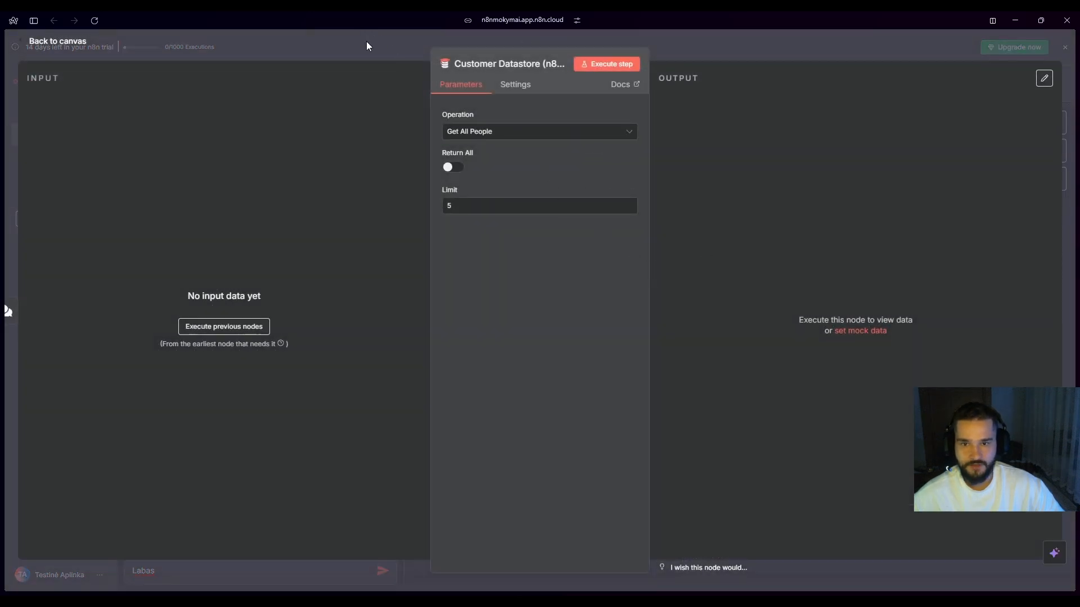
pyautogui.click(366, 41)
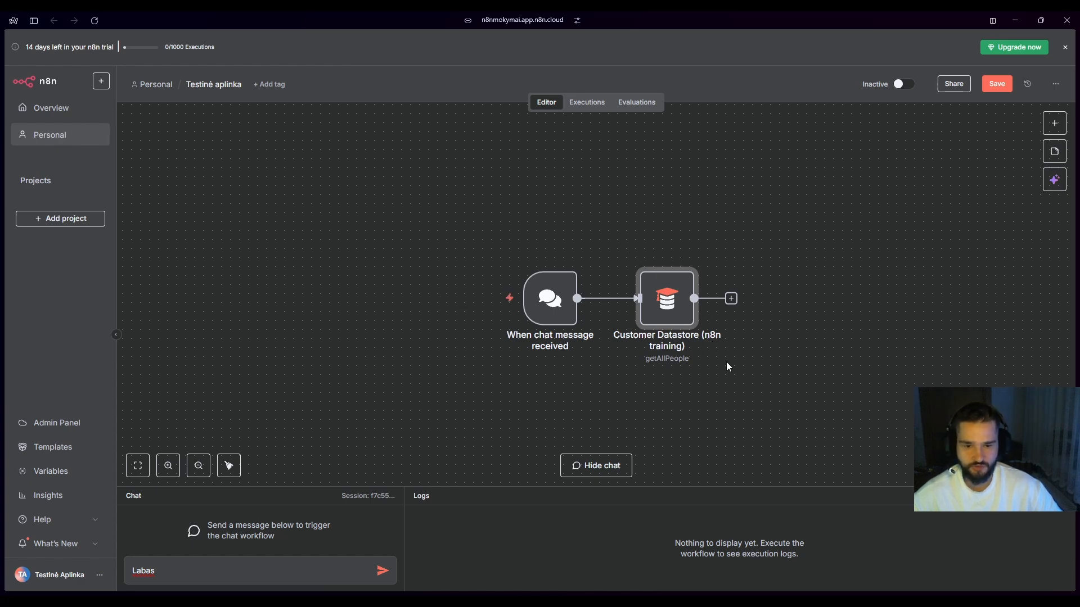
# Send the chat message "Labas" to run the workflow.
pyautogui.click(185, 573)
pyautogui.moveTo(185, 573); pyautogui.dragTo(132, 557)
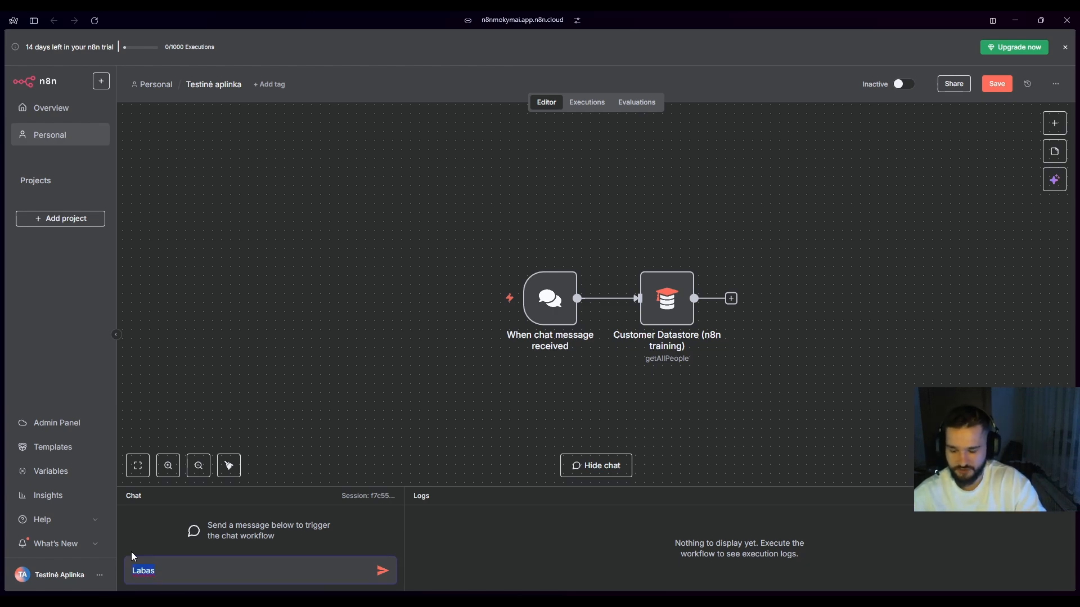
pyautogui.write('Labas')
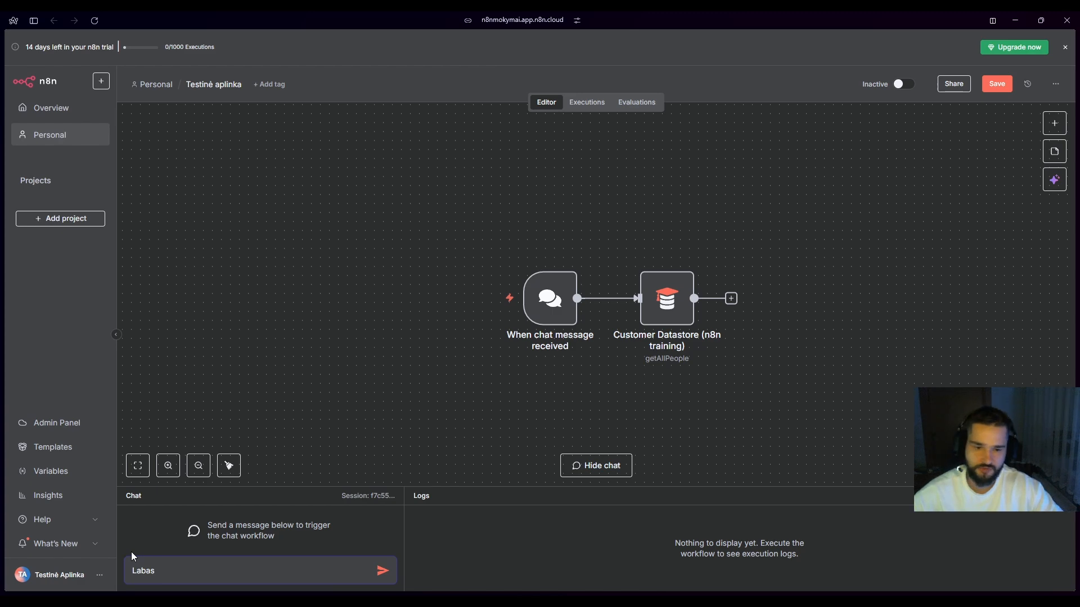
pyautogui.press('Return')
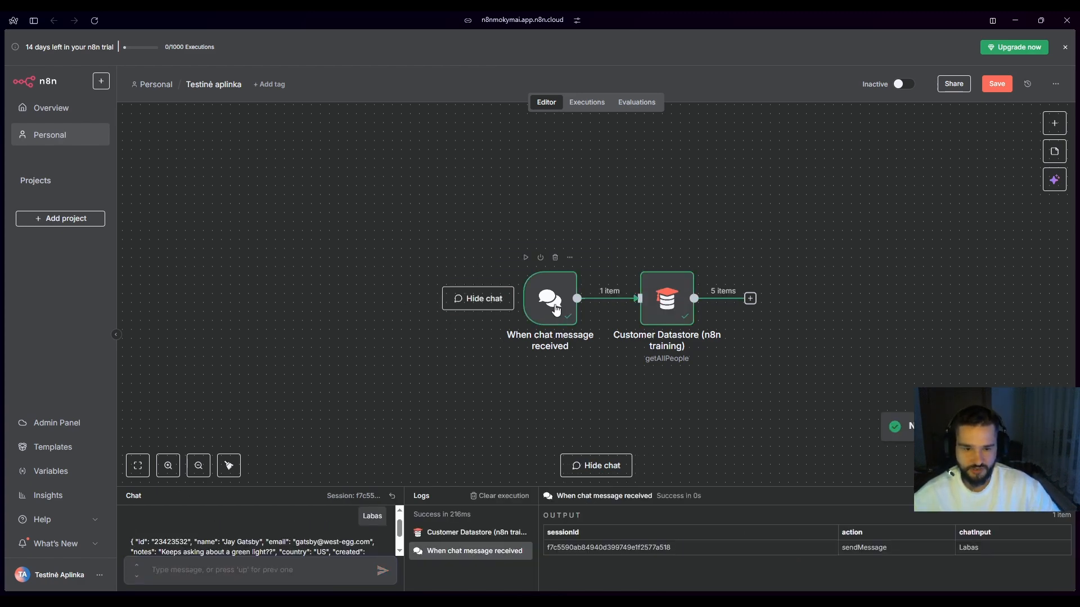
# Open the Customer Datastore node and examine the sessionId, action and chatInput values it receives from the chat trigger.
pyautogui.moveTo(609, 295)
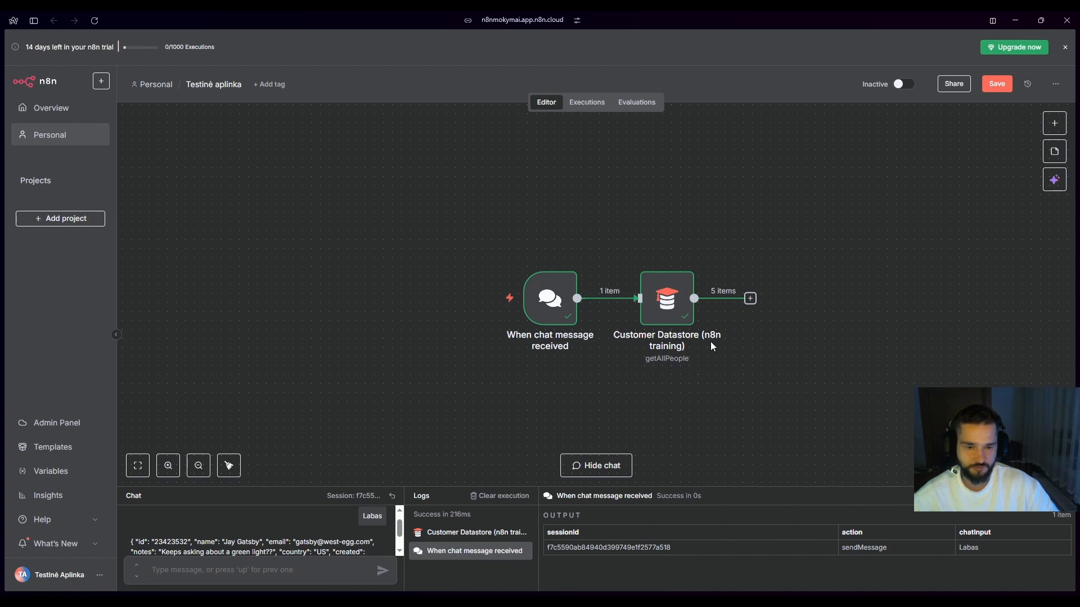
pyautogui.doubleClick(660, 305)
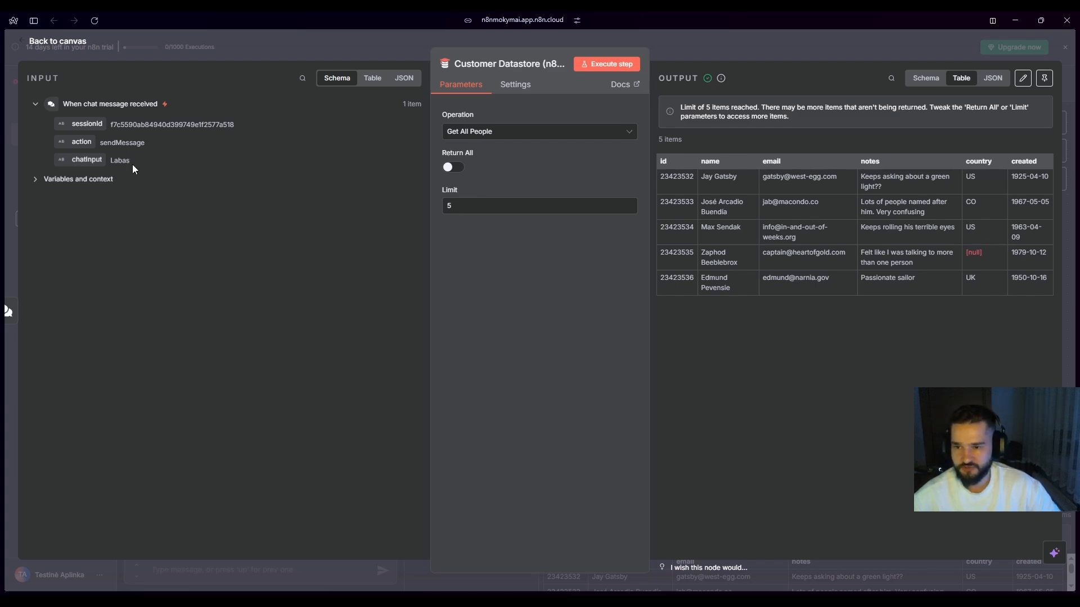
pyautogui.click(271, 44)
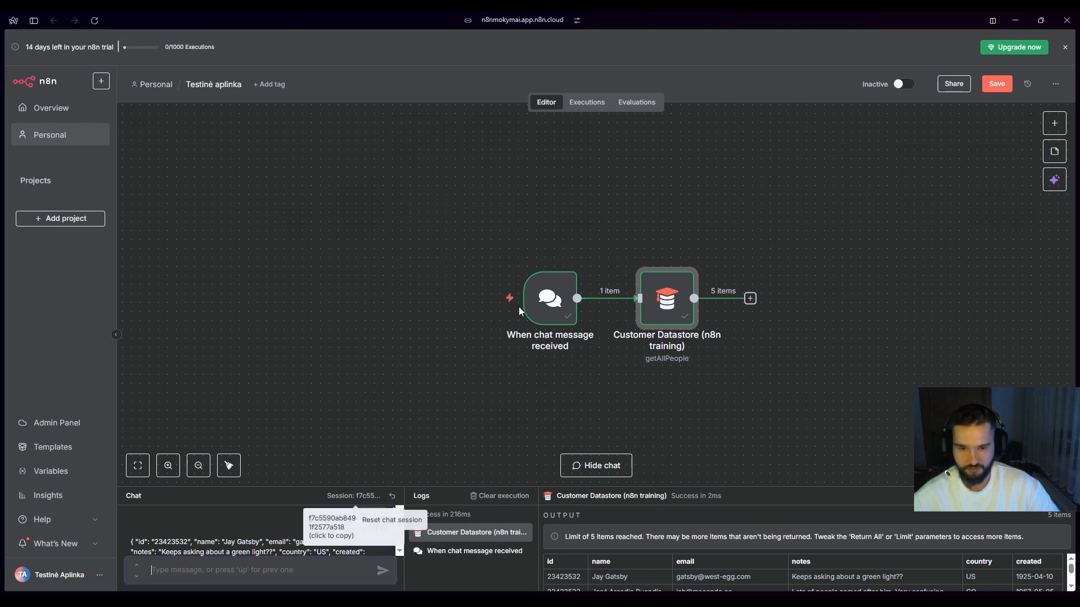
pyautogui.doubleClick(666, 298)
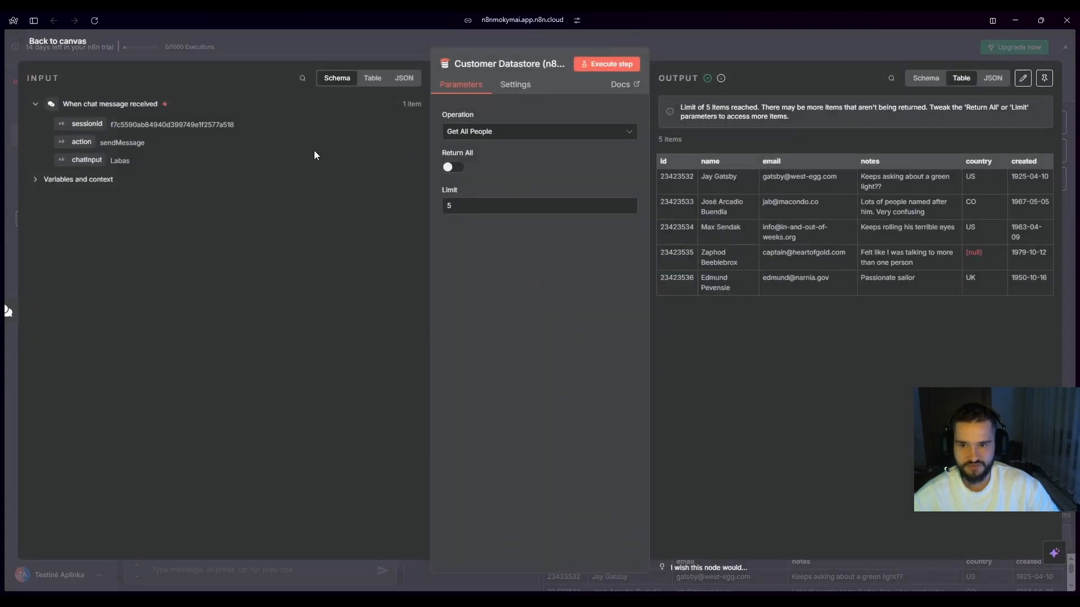
pyautogui.click(297, 52)
pyautogui.doubleClick(682, 309)
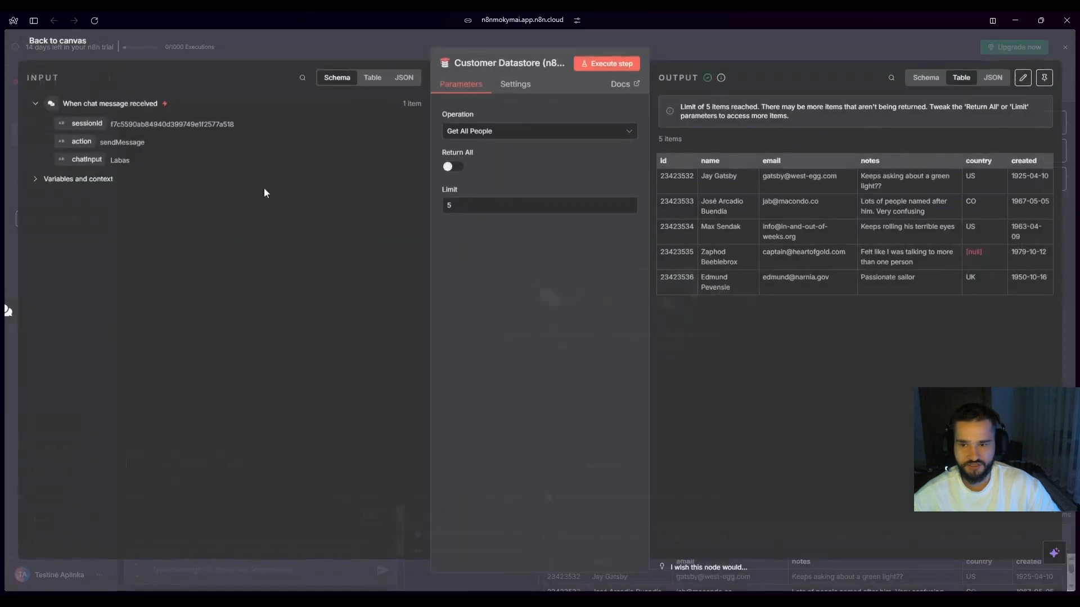
pyautogui.doubleClick(119, 161)
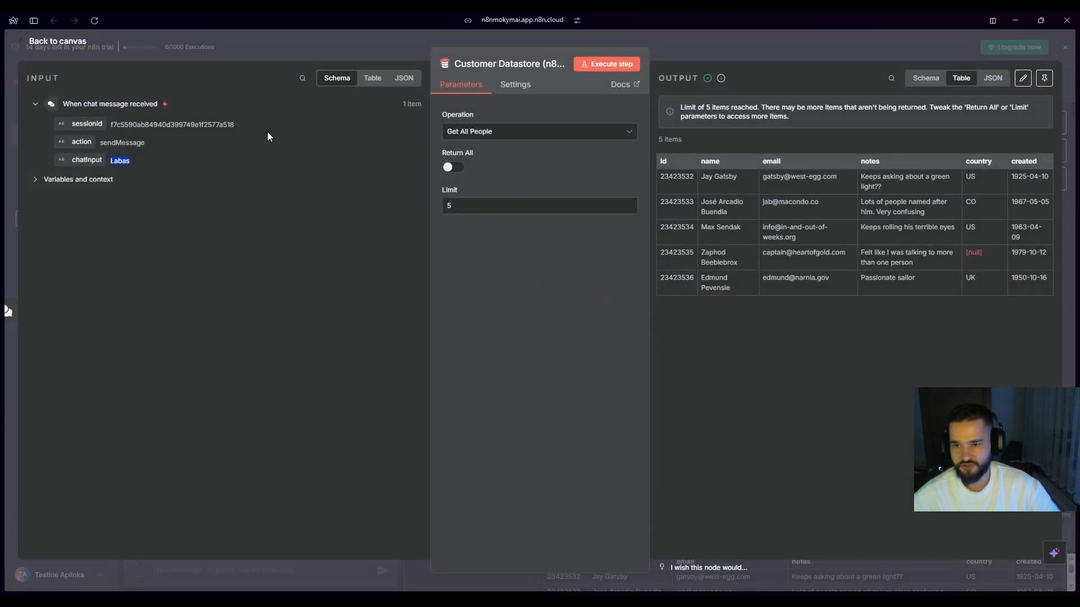
pyautogui.moveTo(235, 125); pyautogui.dragTo(99, 142)
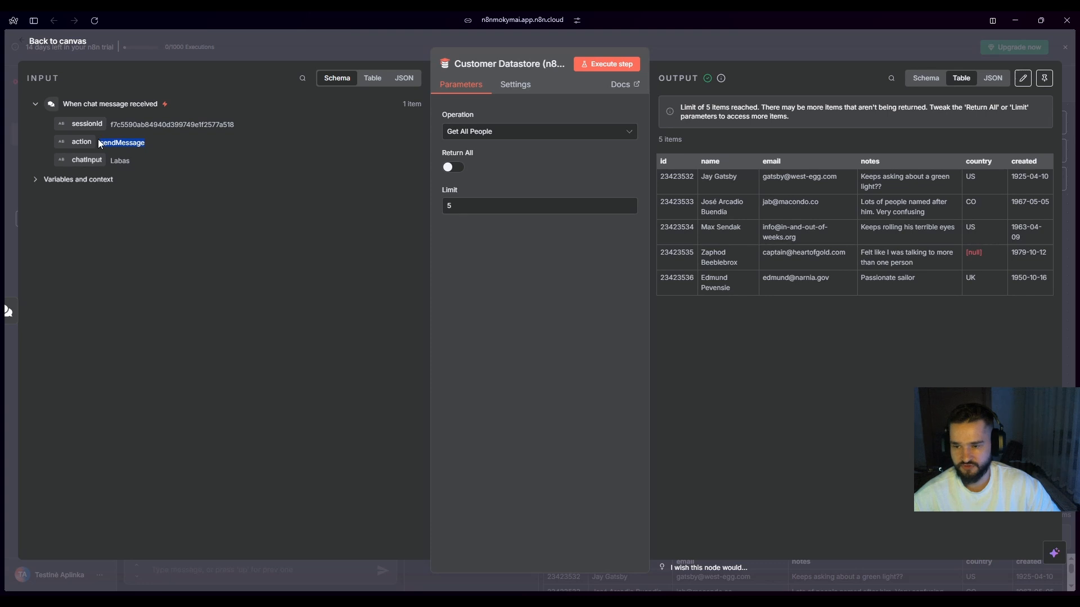
pyautogui.click(150, 164)
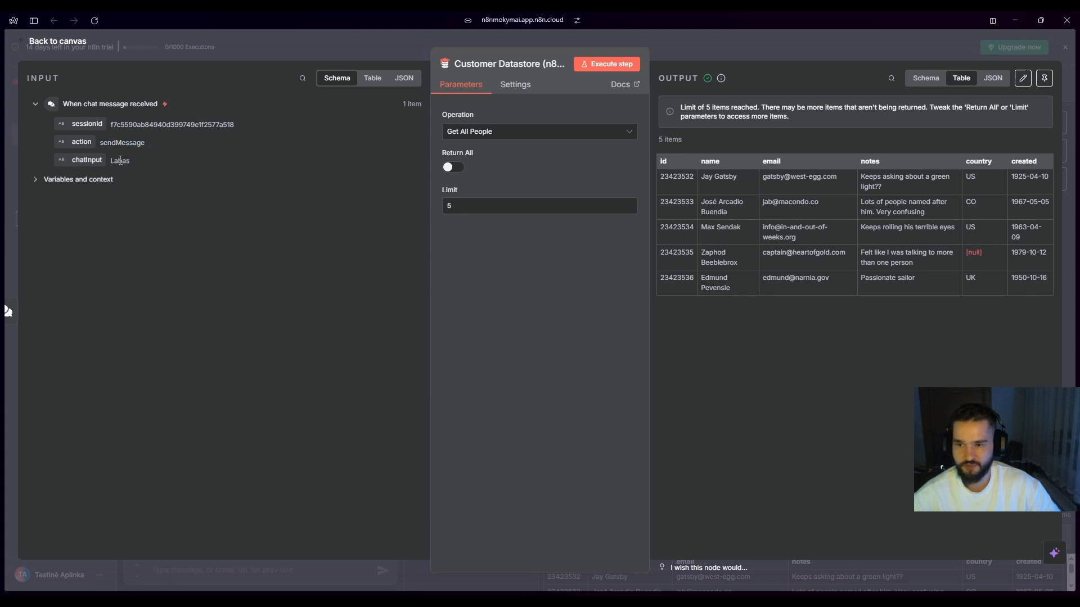
pyautogui.moveTo(148, 165); pyautogui.dragTo(111, 162)
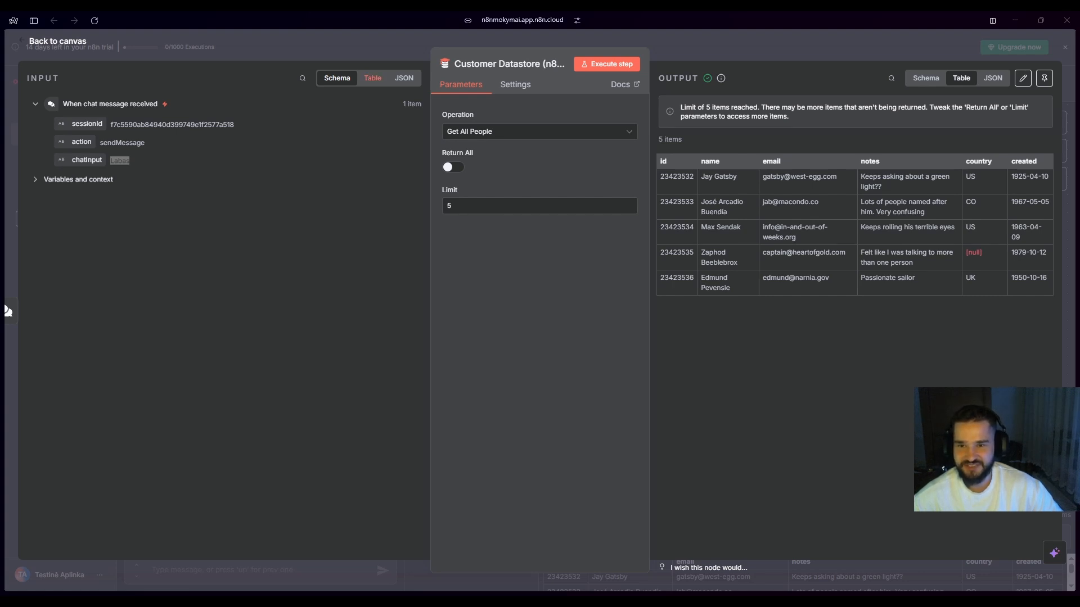
# Compare the node's input data in the Table, Schema and JSON views, ending on JSON.
pyautogui.click(372, 78)
pyautogui.click(400, 80)
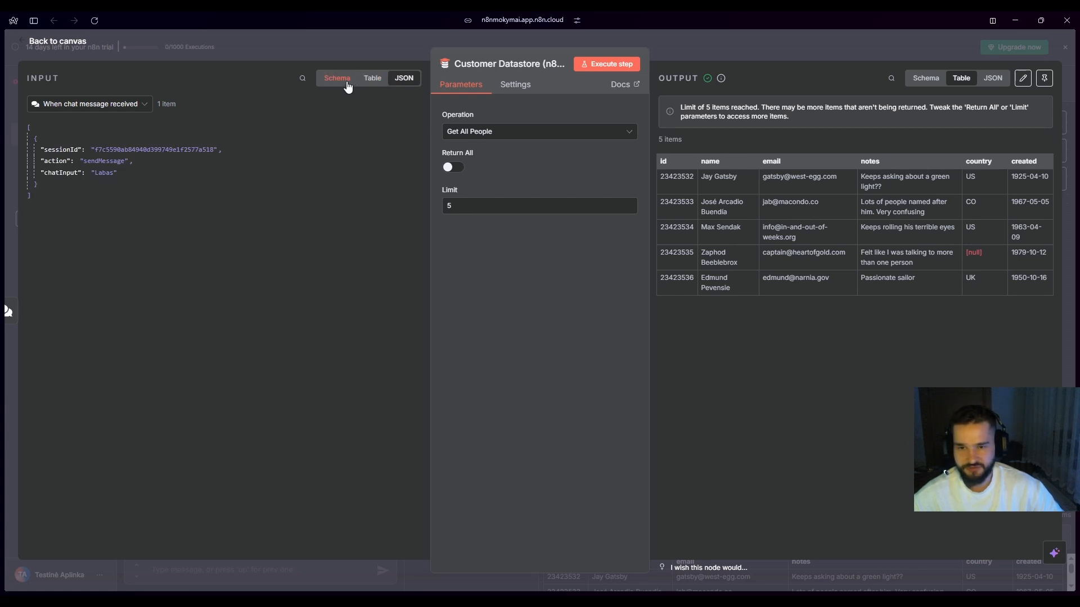
pyautogui.click(346, 82)
pyautogui.click(372, 78)
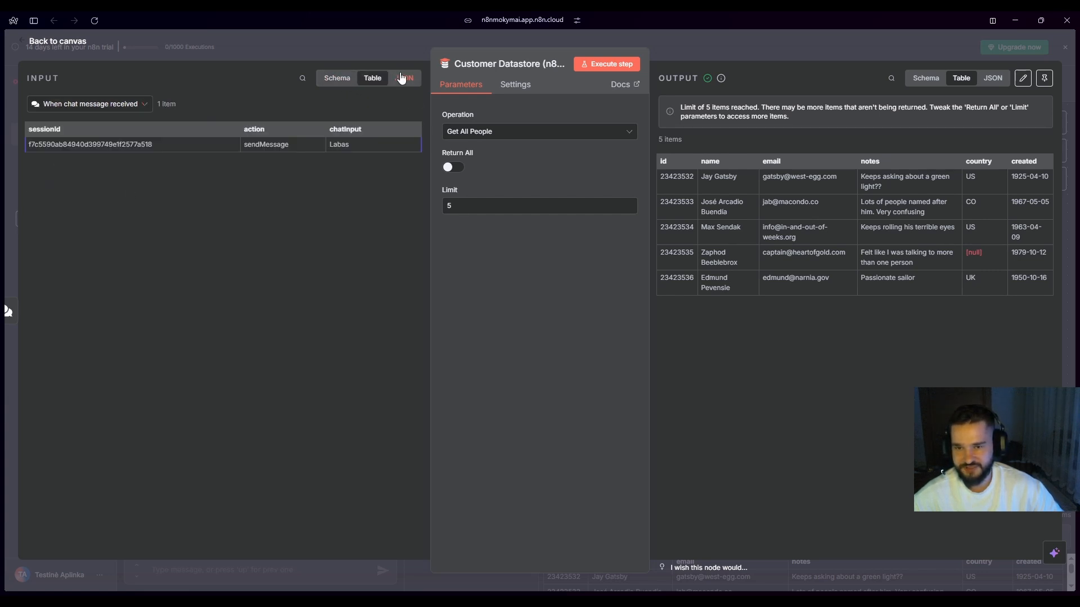
pyautogui.click(400, 78)
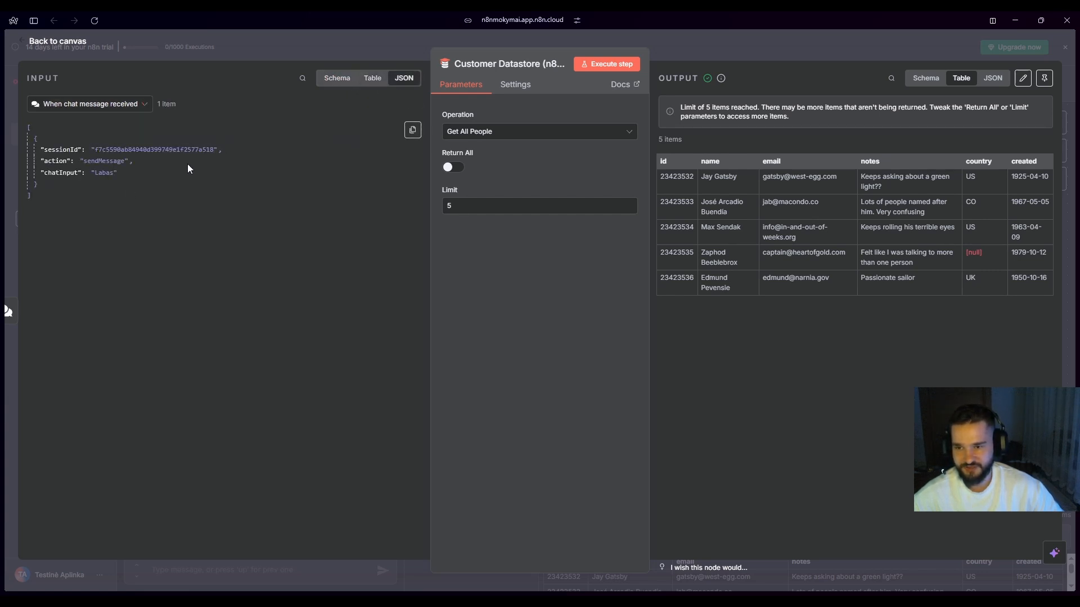
# Examine the node's output as Schema and JSON, then restore the output to Table view and the input to Schema view.
pyautogui.click(926, 84)
pyautogui.click(999, 83)
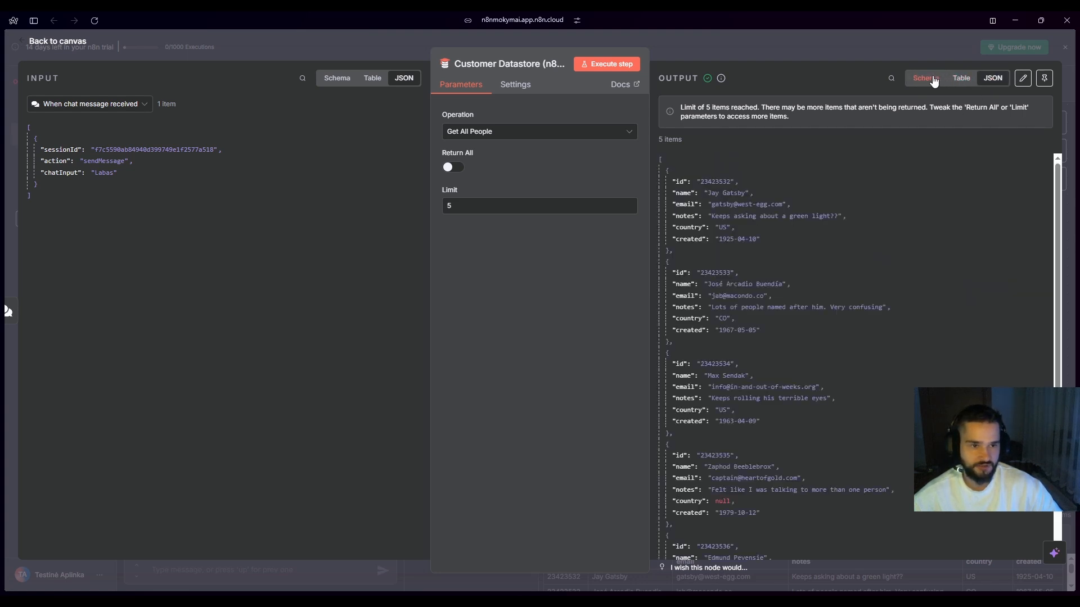
pyautogui.scroll(-2, 855, 204)
pyautogui.scroll(2, 855, 207)
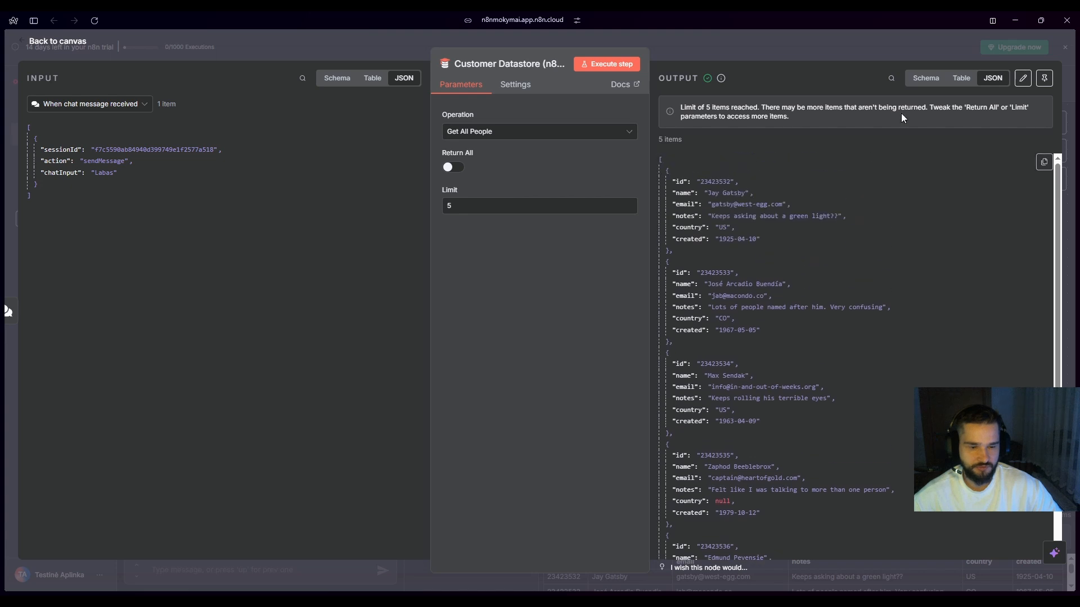
pyautogui.click(961, 79)
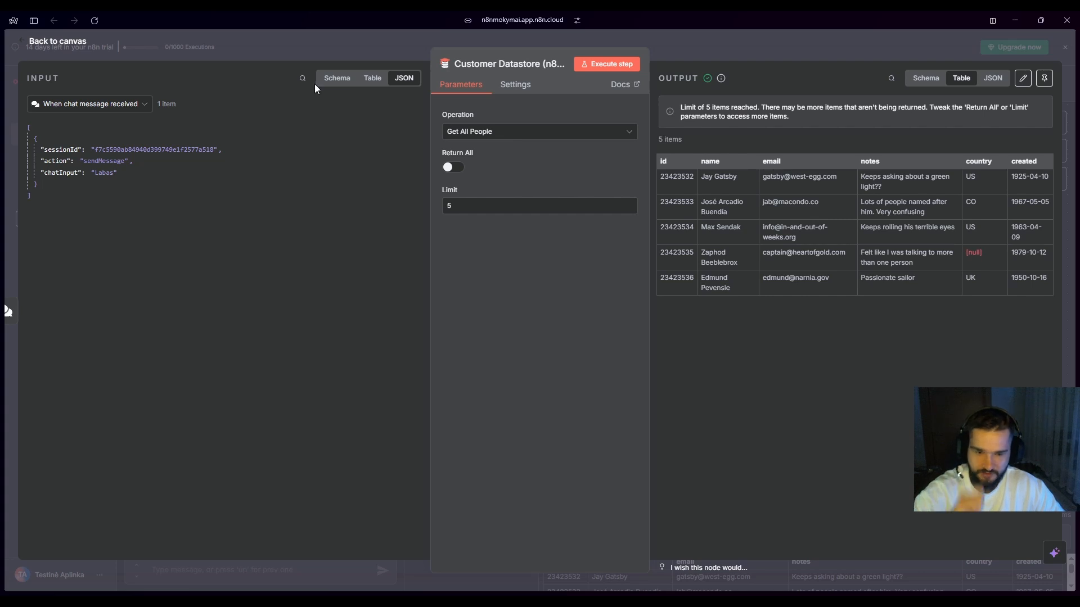
pyautogui.click(336, 78)
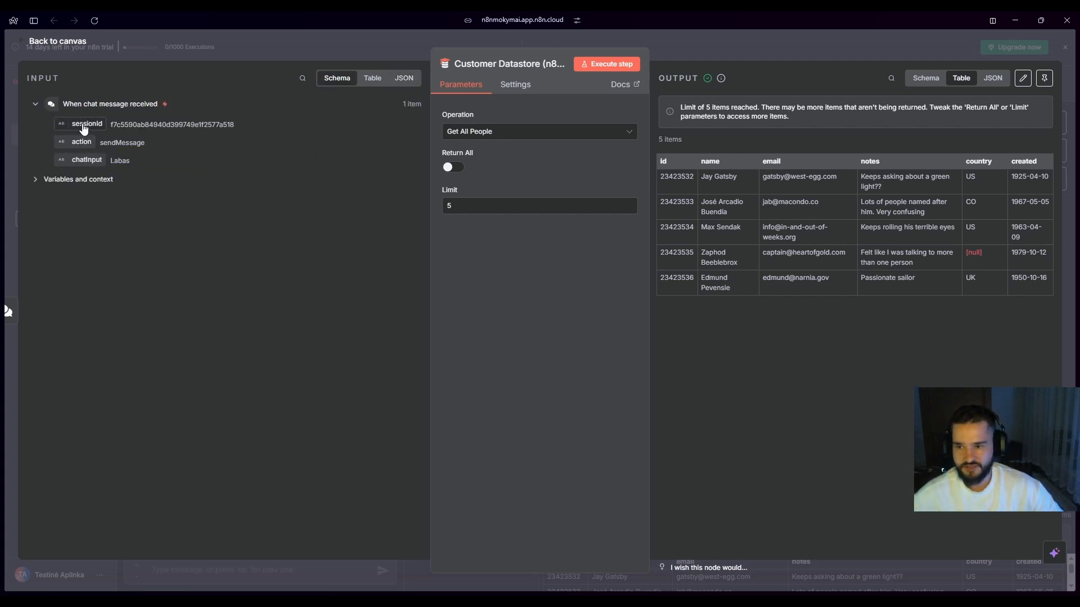
pyautogui.moveTo(83, 129)
pyautogui.mouseDown()
pyautogui.moveTo(223, 125)
pyautogui.moveTo(505, 179)
pyautogui.moveTo(504, 205)
pyautogui.moveTo(246, 190)
pyautogui.moveTo(44, 140)
pyautogui.moveTo(67, 125)
pyautogui.moveTo(90, 128)
pyautogui.mouseUp()
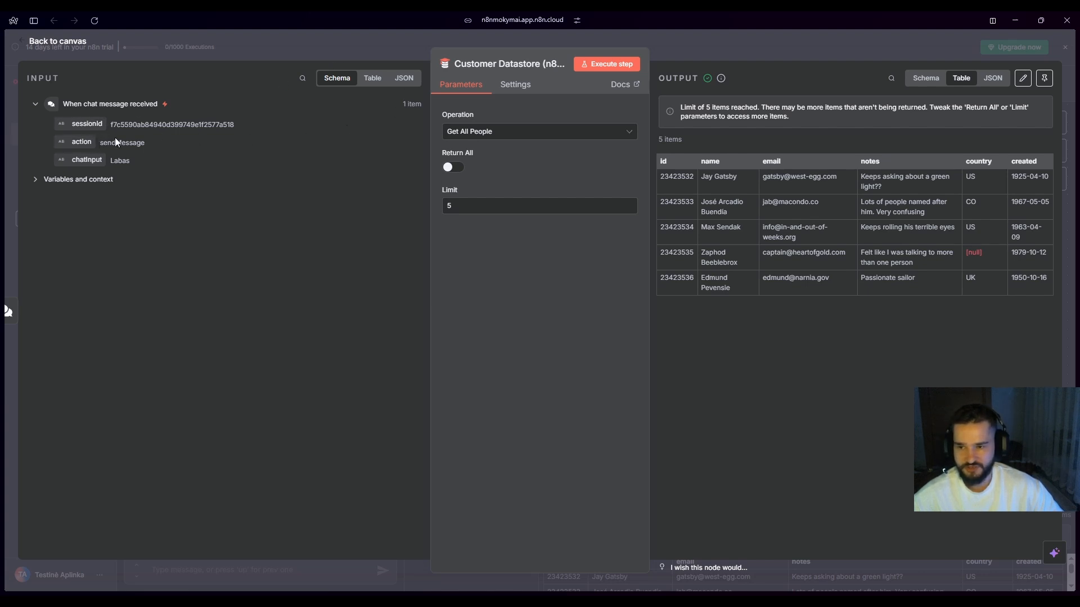
# Widen the Customer Datastore parameters area toward the input data and return to the canvas.
pyautogui.moveTo(431, 197); pyautogui.dragTo(467, 197)
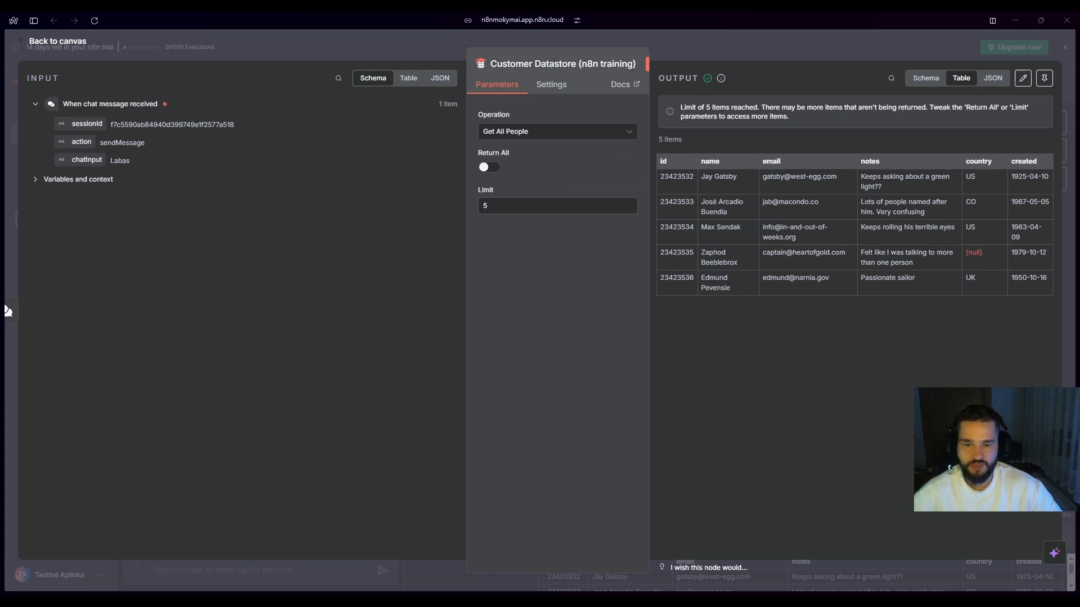
pyautogui.moveTo(466, 62); pyautogui.dragTo(394, 63)
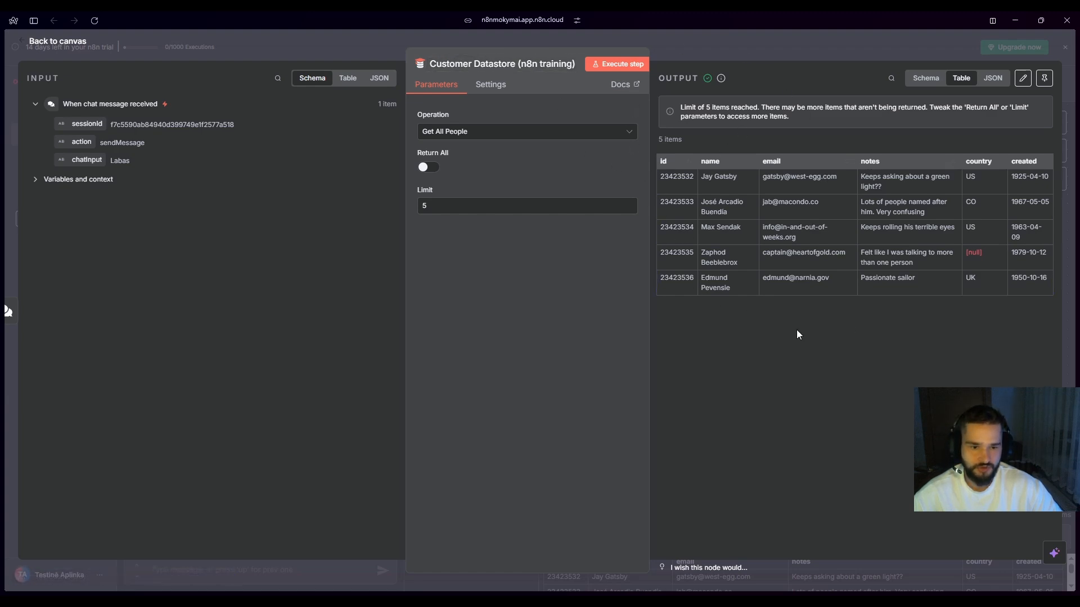
pyautogui.click(557, 41)
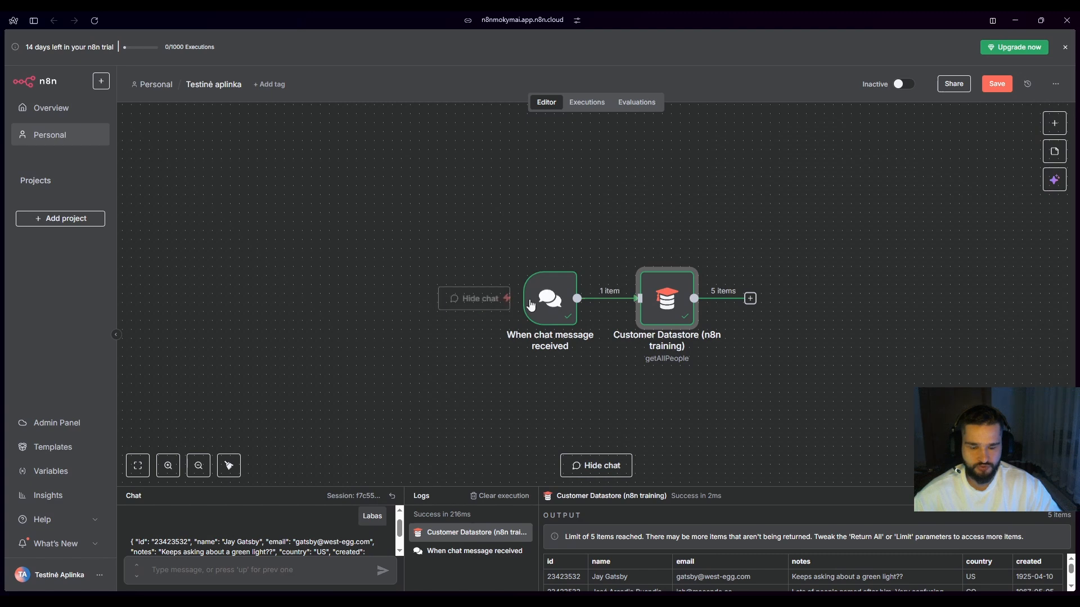
pyautogui.moveTo(665, 322)
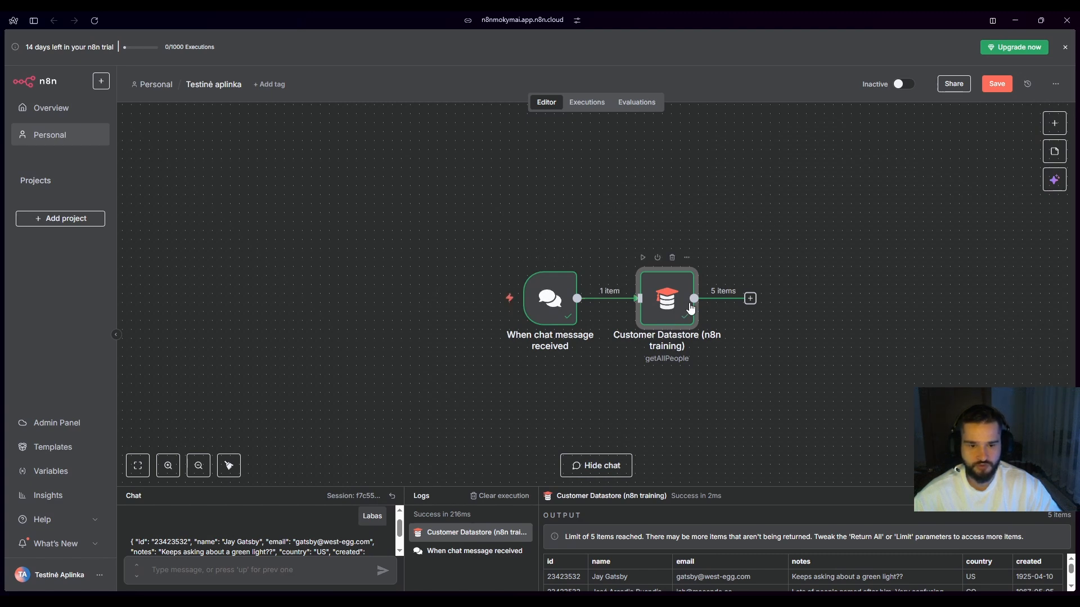